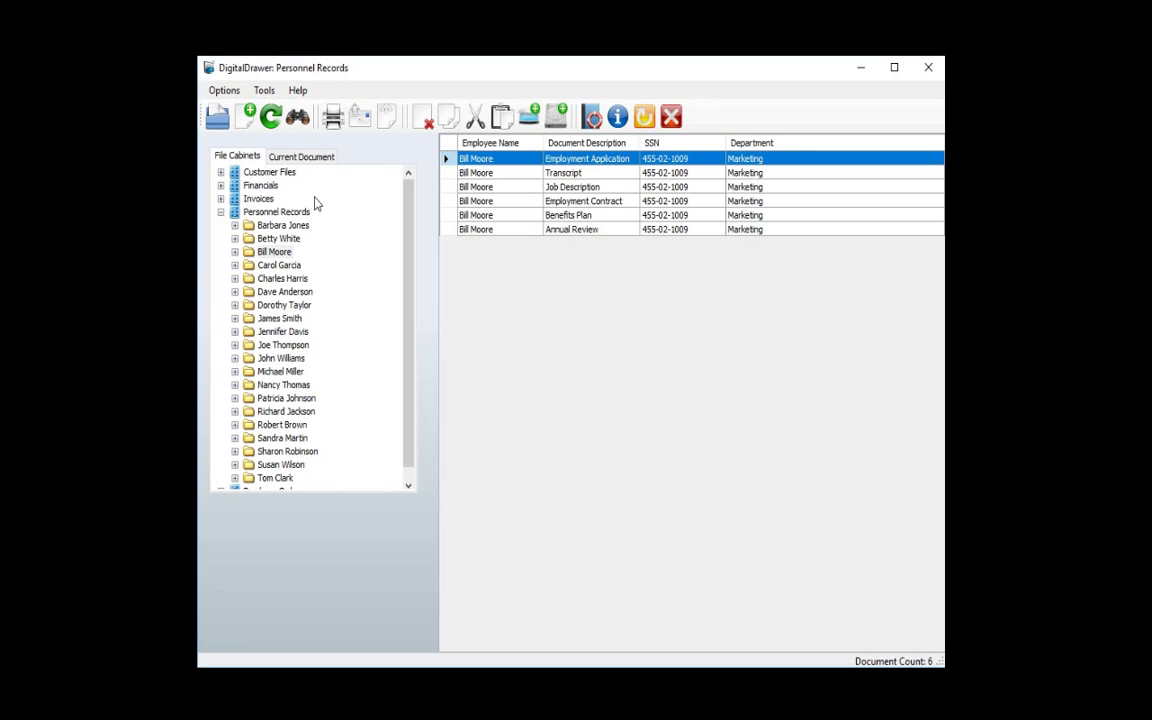
# Browse the document lists of the Invoices, Customer Files, Financials, Personnel Records and Purchase Orders cabinets, with the Personnel Records folder tree collapsed
pyautogui.click(258, 199)
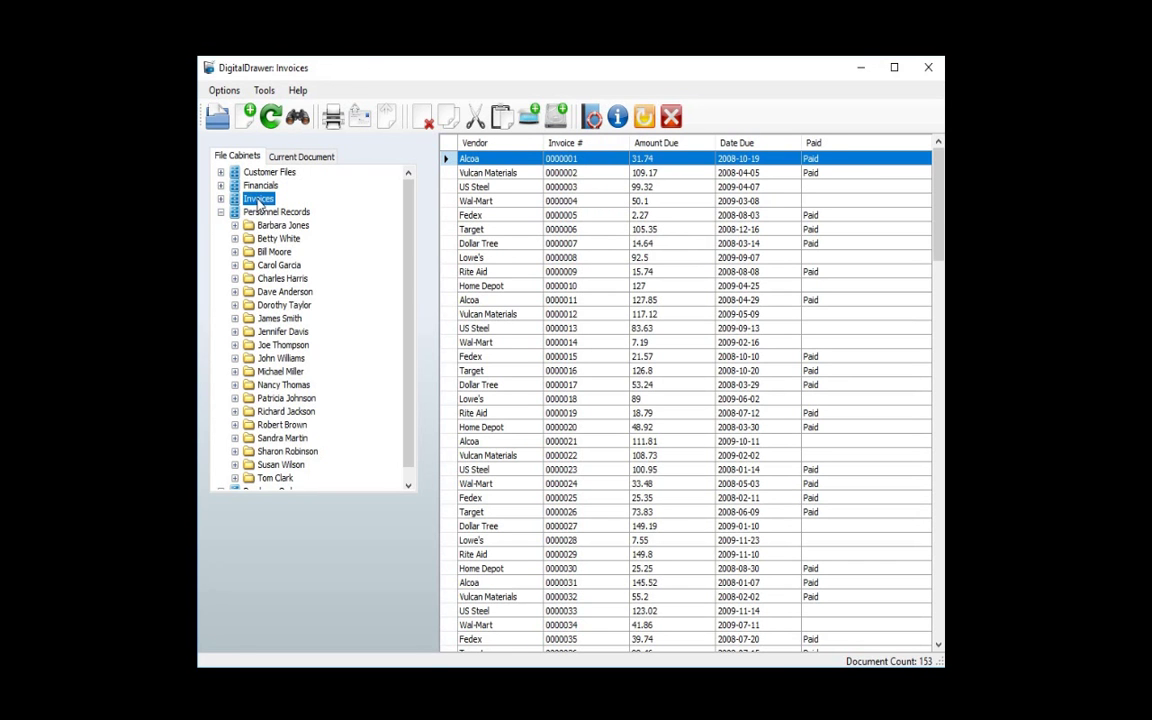
pyautogui.click(220, 212)
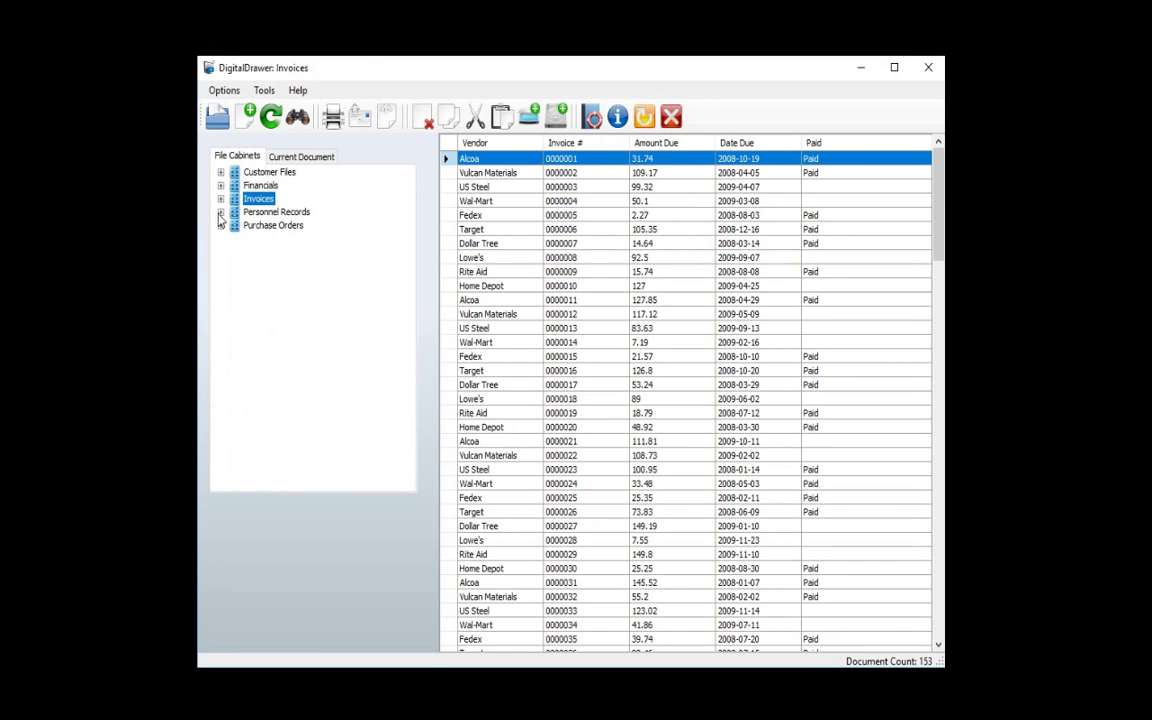
pyautogui.click(290, 175)
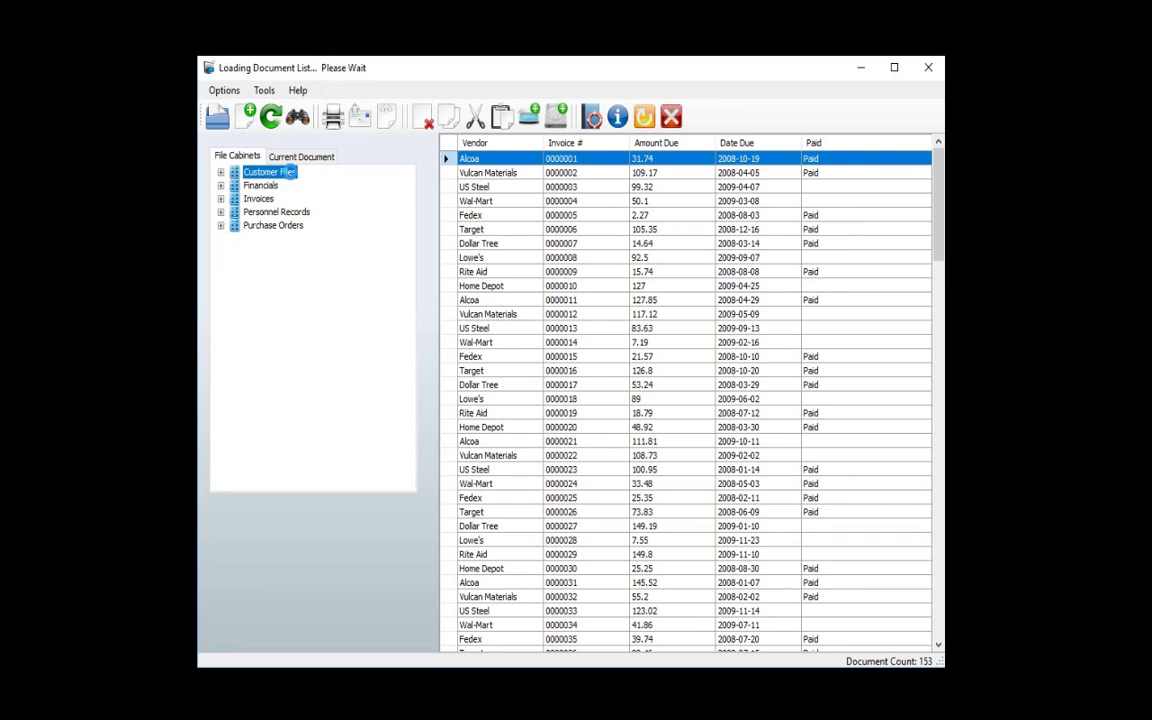
pyautogui.click(262, 186)
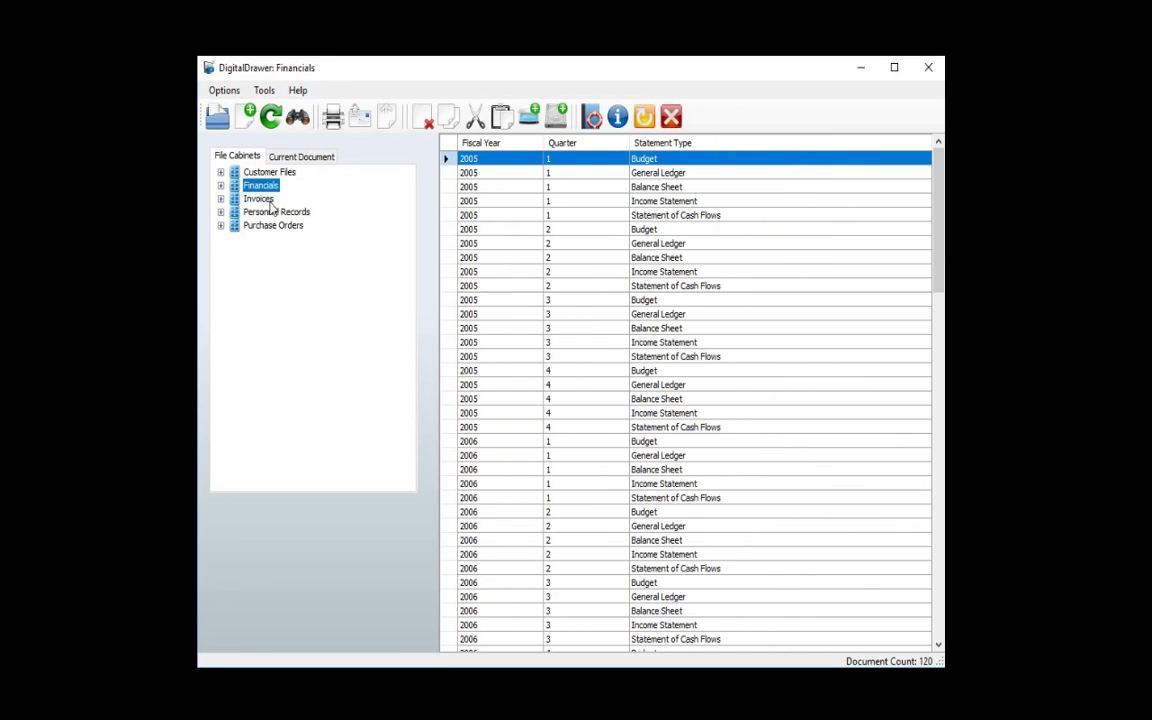
pyautogui.click(260, 199)
pyautogui.click(268, 212)
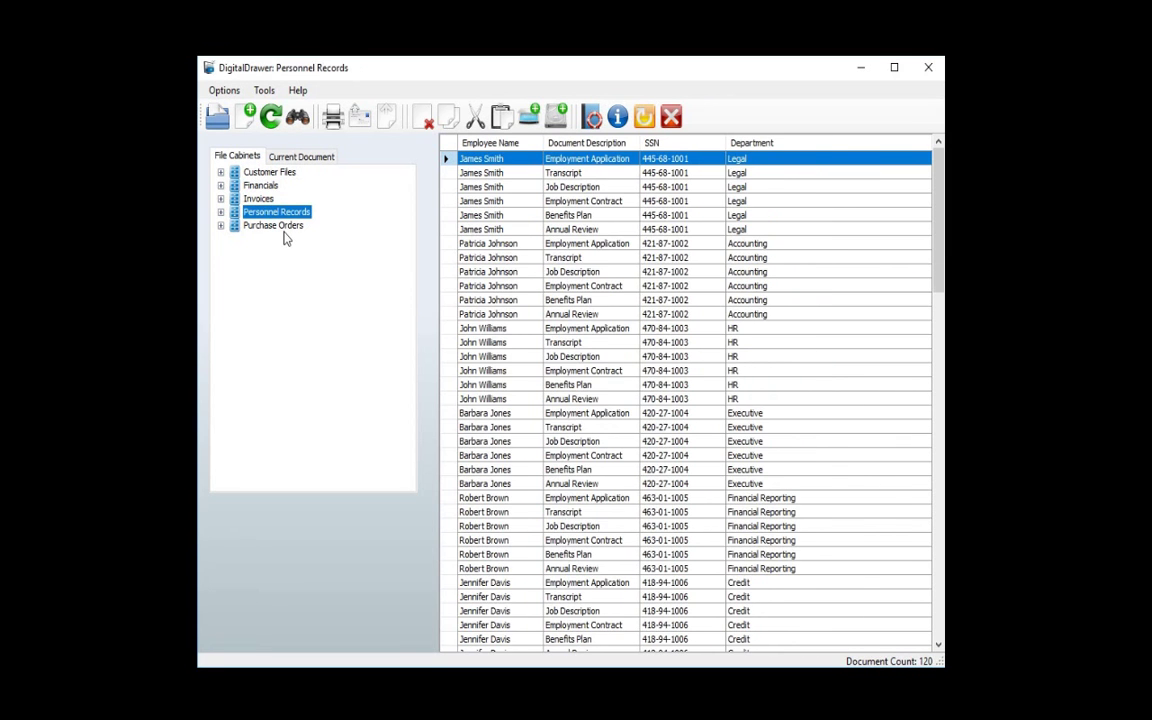
pyautogui.click(300, 229)
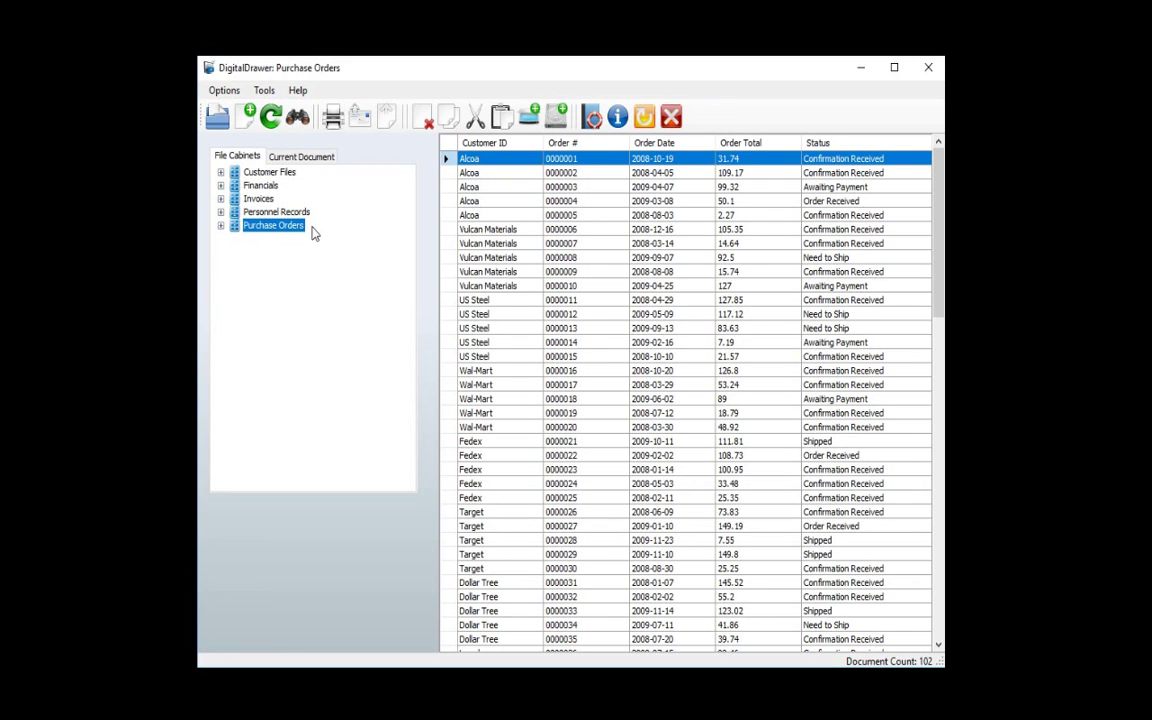
# View the Job Description of the first Accounting employee listed in the Personnel Records cabinet, and close the document viewer
pyautogui.click(280, 211)
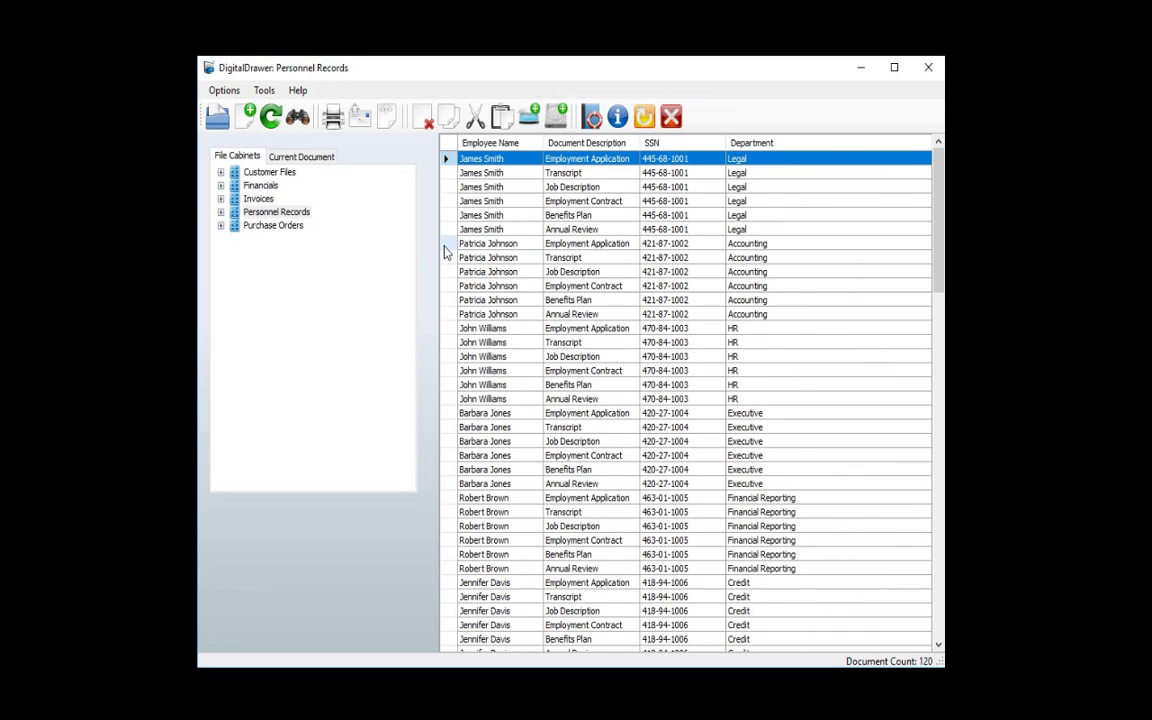
pyautogui.click(497, 244)
pyautogui.click(496, 258)
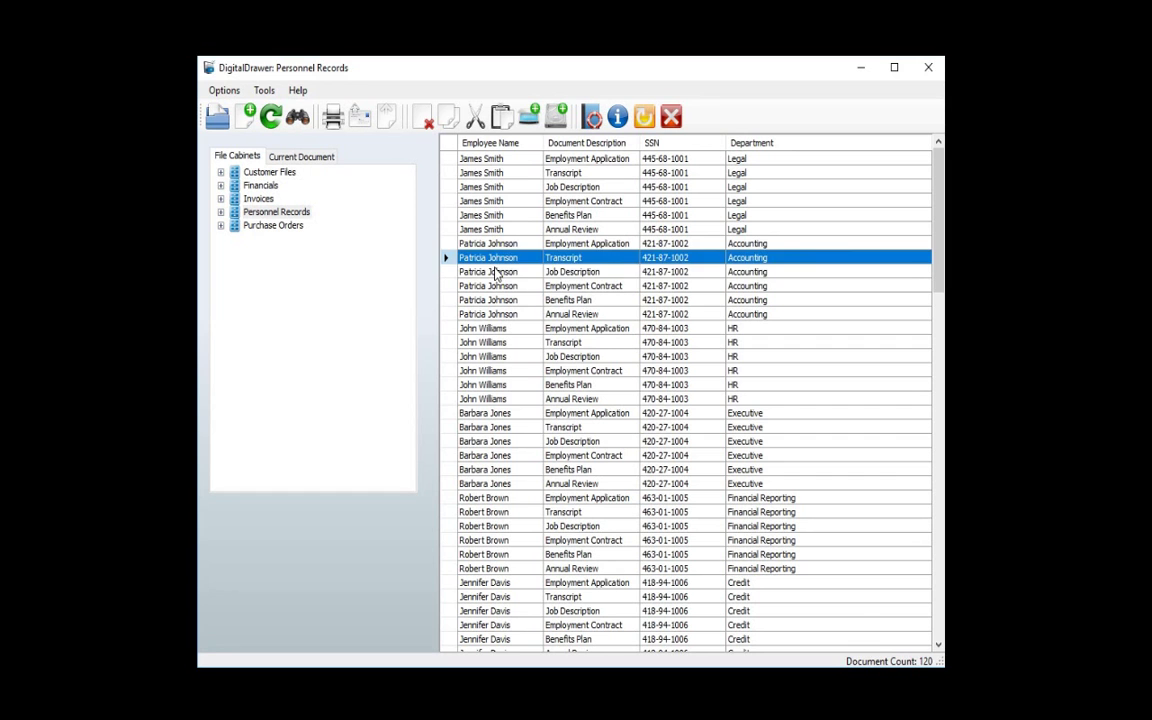
pyautogui.click(496, 272)
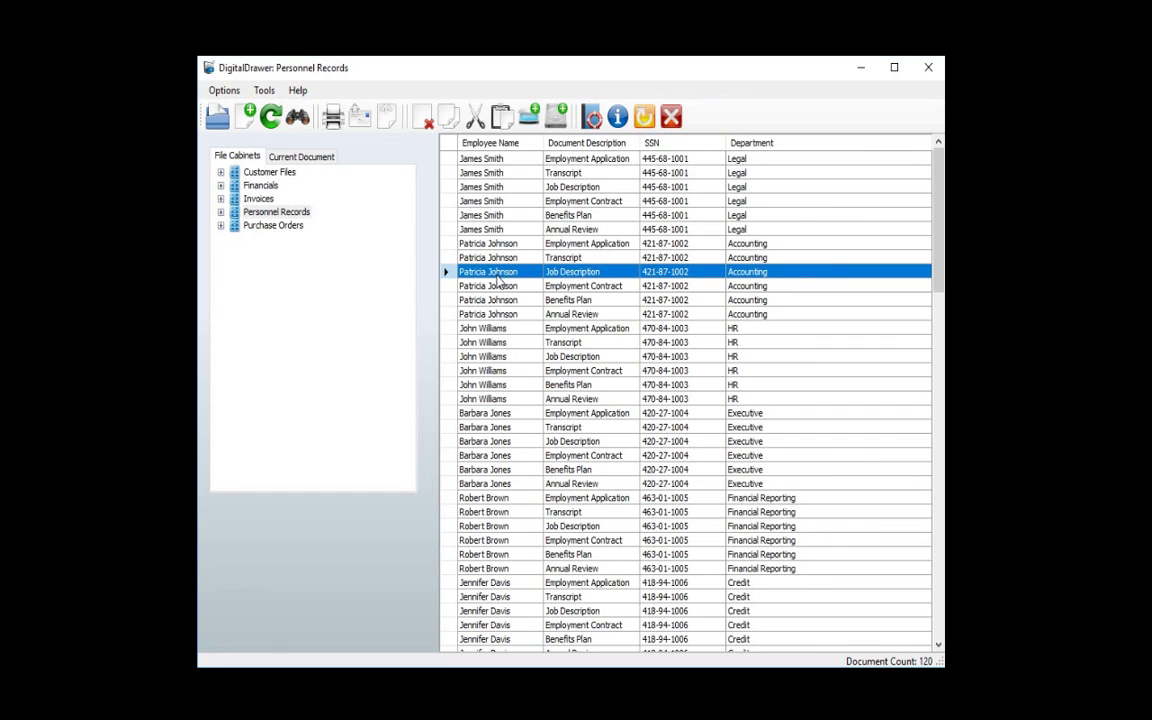
pyautogui.doubleClick(496, 272)
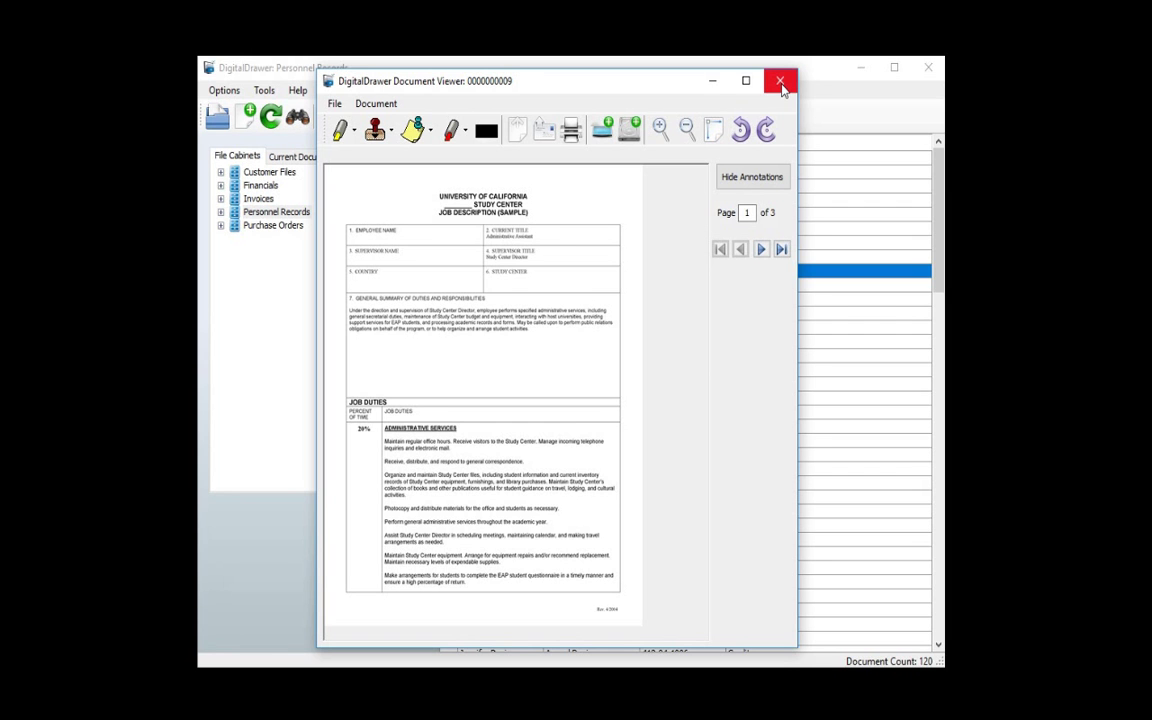
pyautogui.click(780, 84)
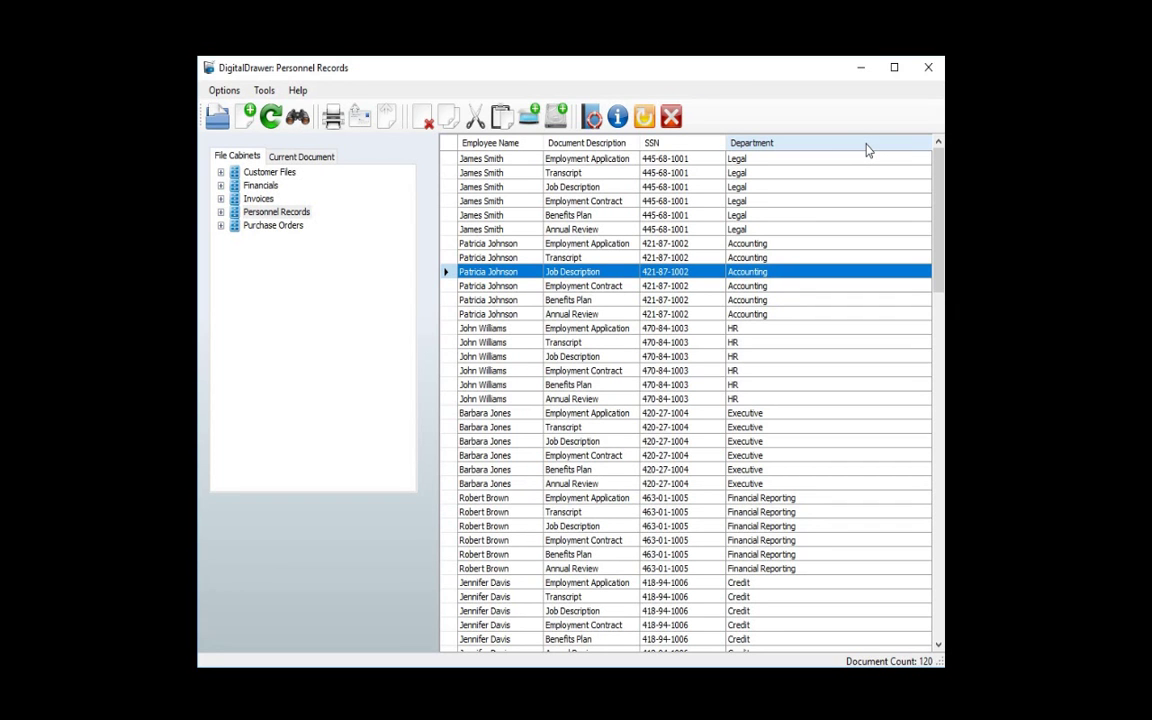
# Sort the Personnel Records document list by Department in descending order and look through the sorted records
pyautogui.click(866, 150)
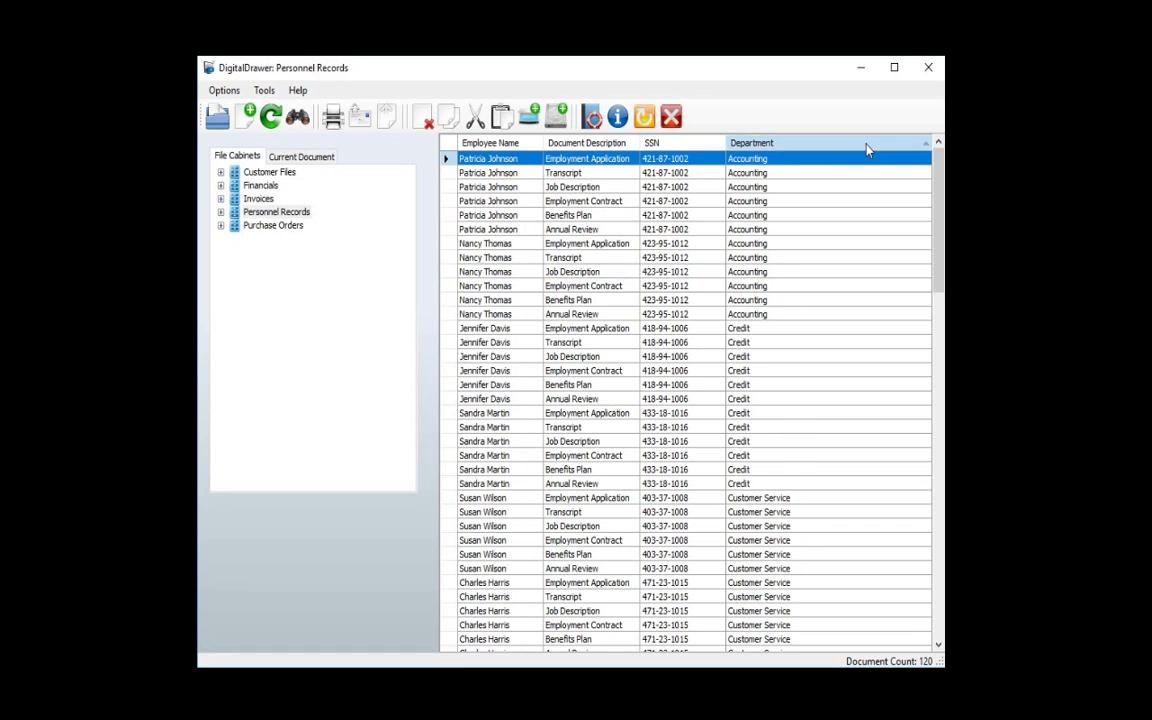
pyautogui.click(866, 150)
pyautogui.moveTo(937, 174); pyautogui.dragTo(779, 255)
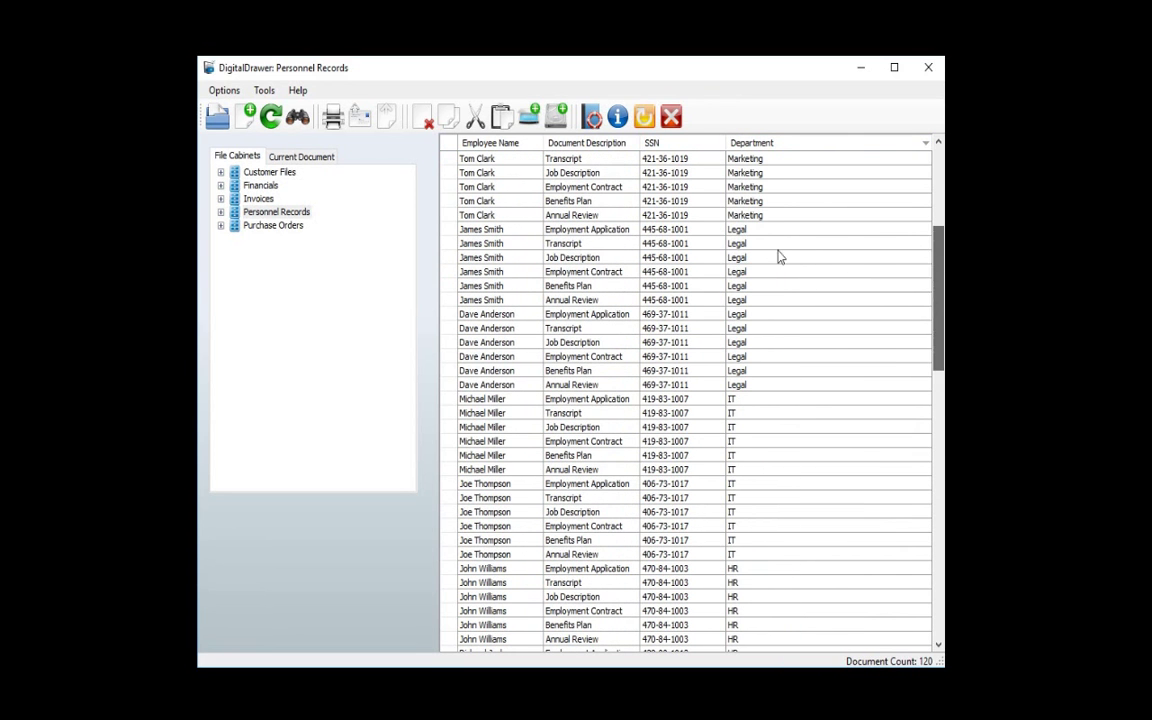
# Expand Personnel Records to the third employee's folder and list only that employee's Employment Contract
pyautogui.click(221, 213)
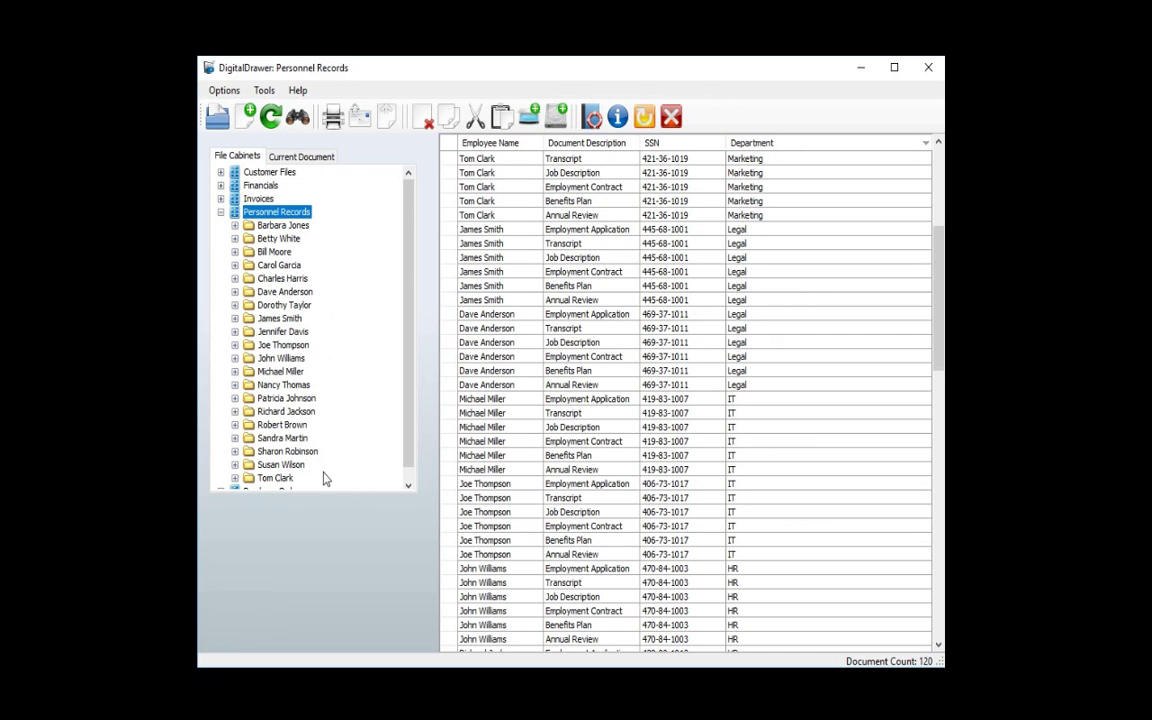
pyautogui.click(281, 252)
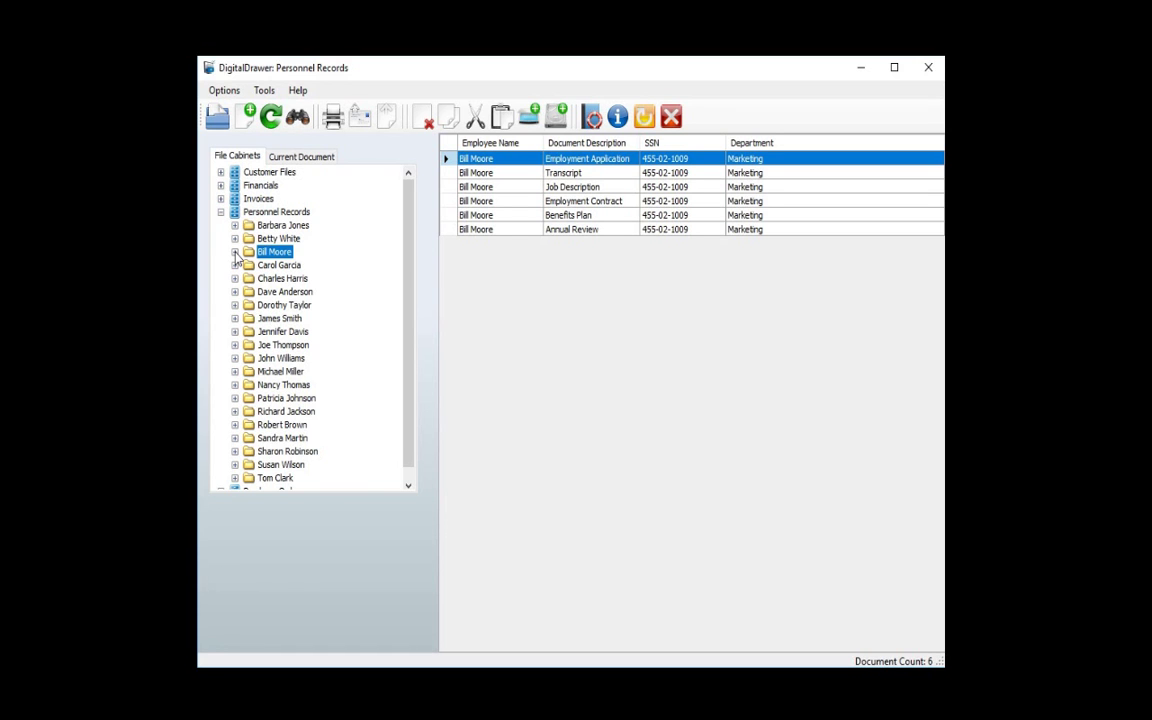
pyautogui.click(235, 253)
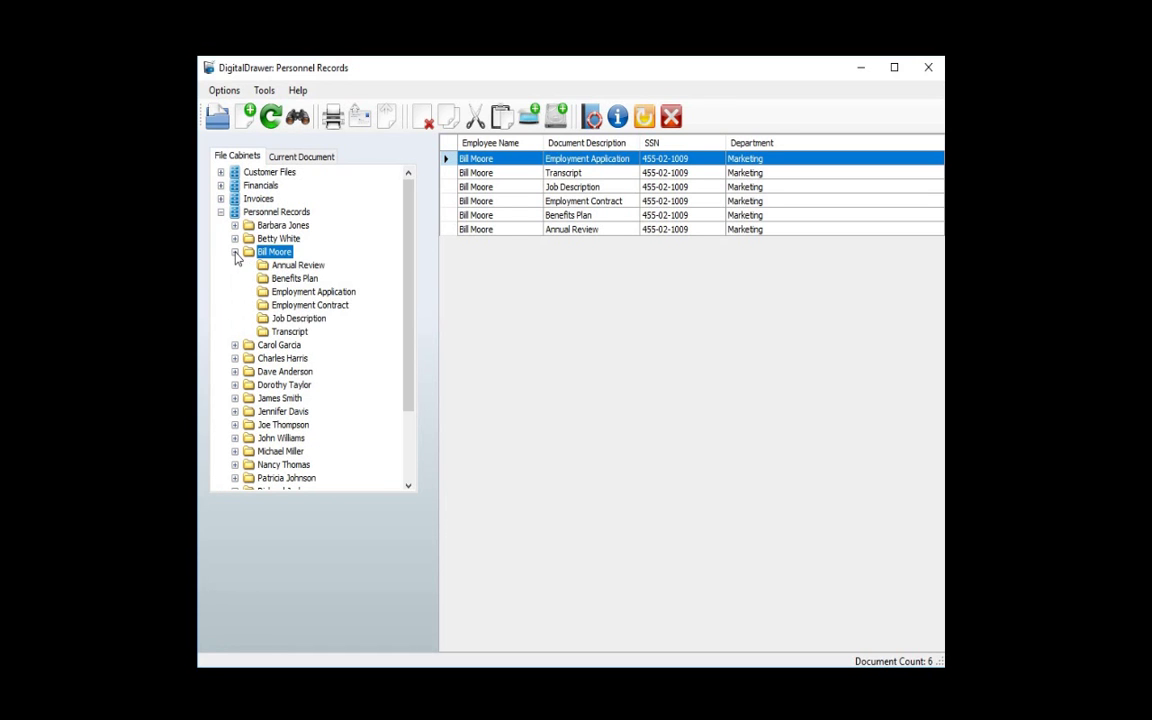
pyautogui.click(299, 305)
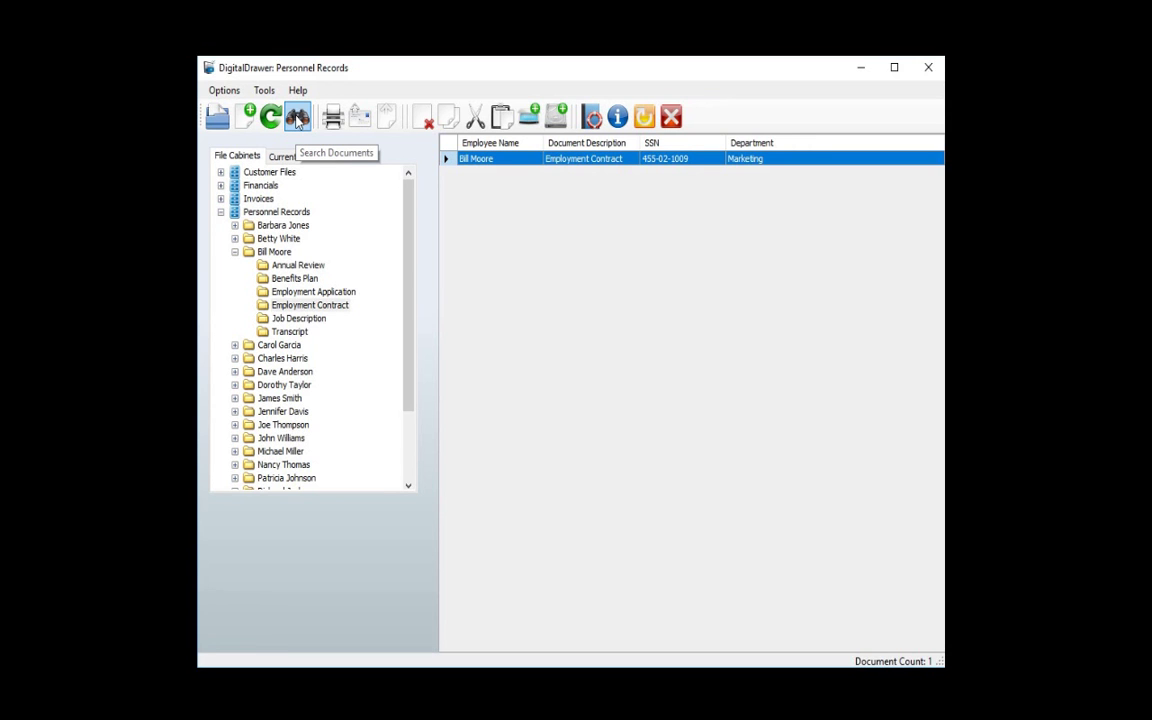
# Open the document search for Personnel Records and review the Employee Name suggestions for "b" and the full name list, leaving the field empty
pyautogui.click(297, 118)
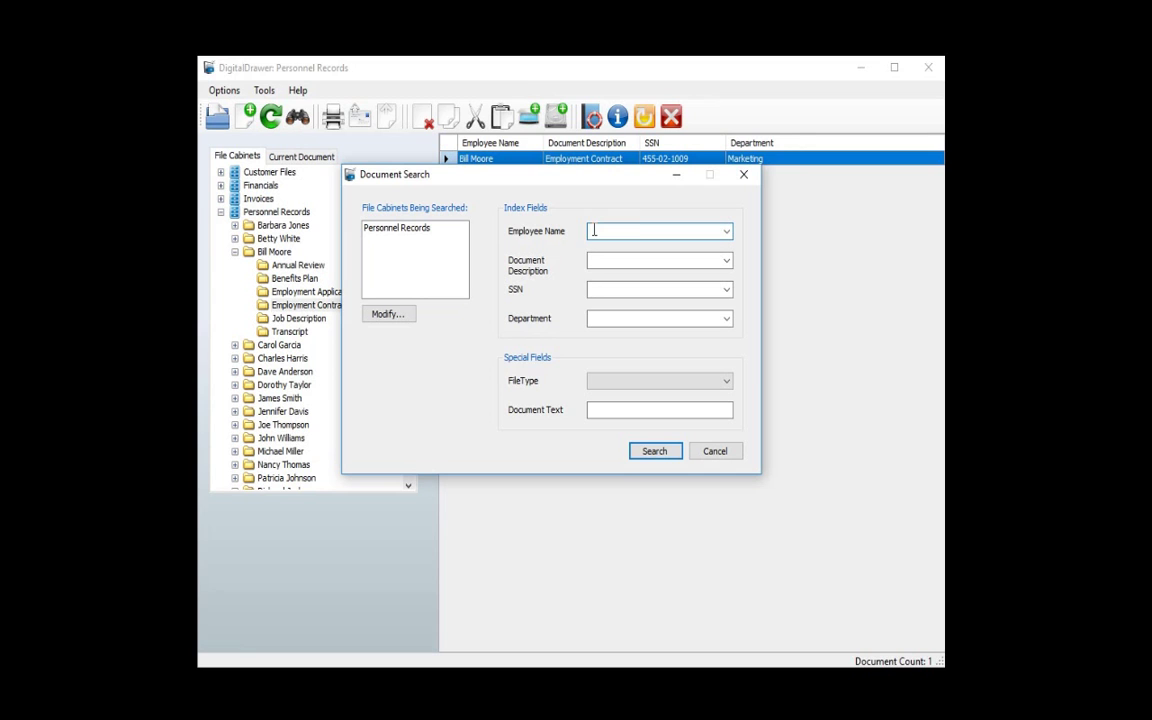
pyautogui.write('b')
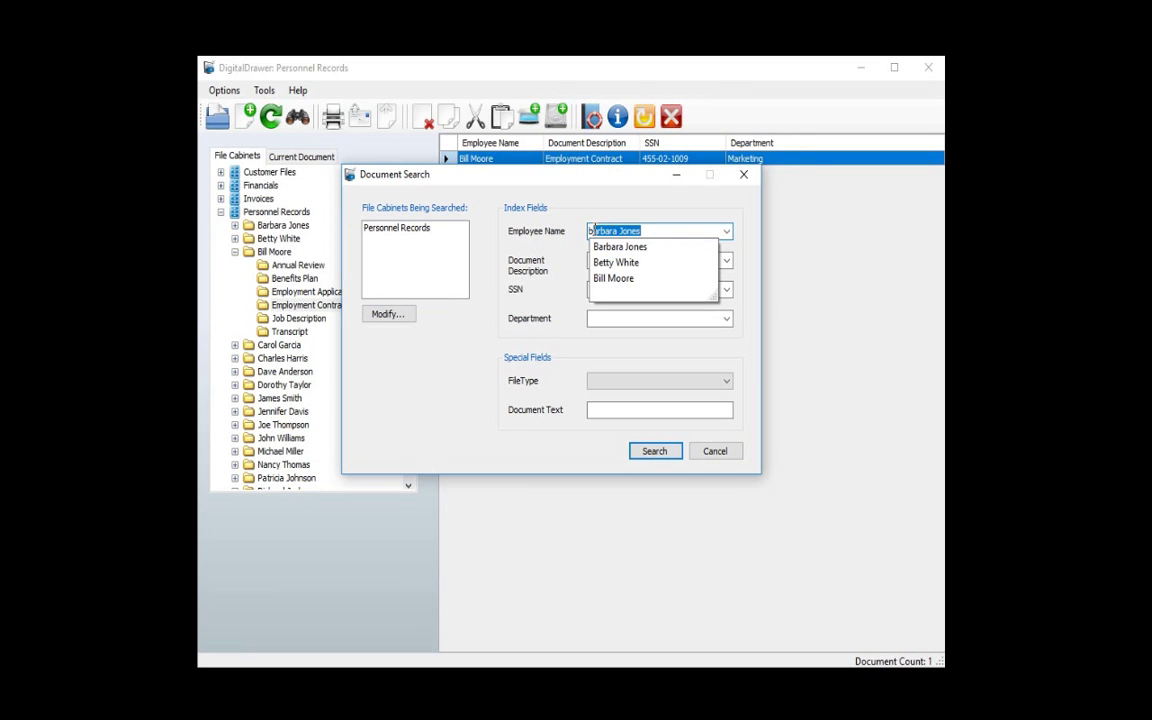
pyautogui.press('BackSpace')
pyautogui.press('BackSpace')
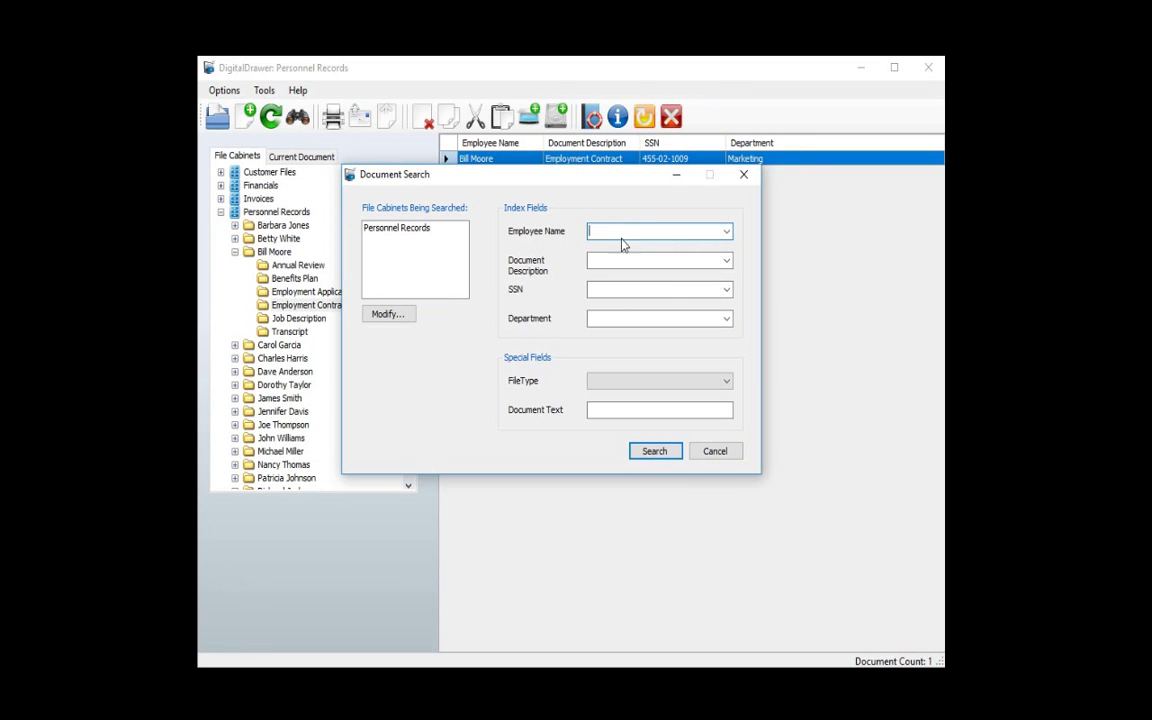
pyautogui.click(726, 233)
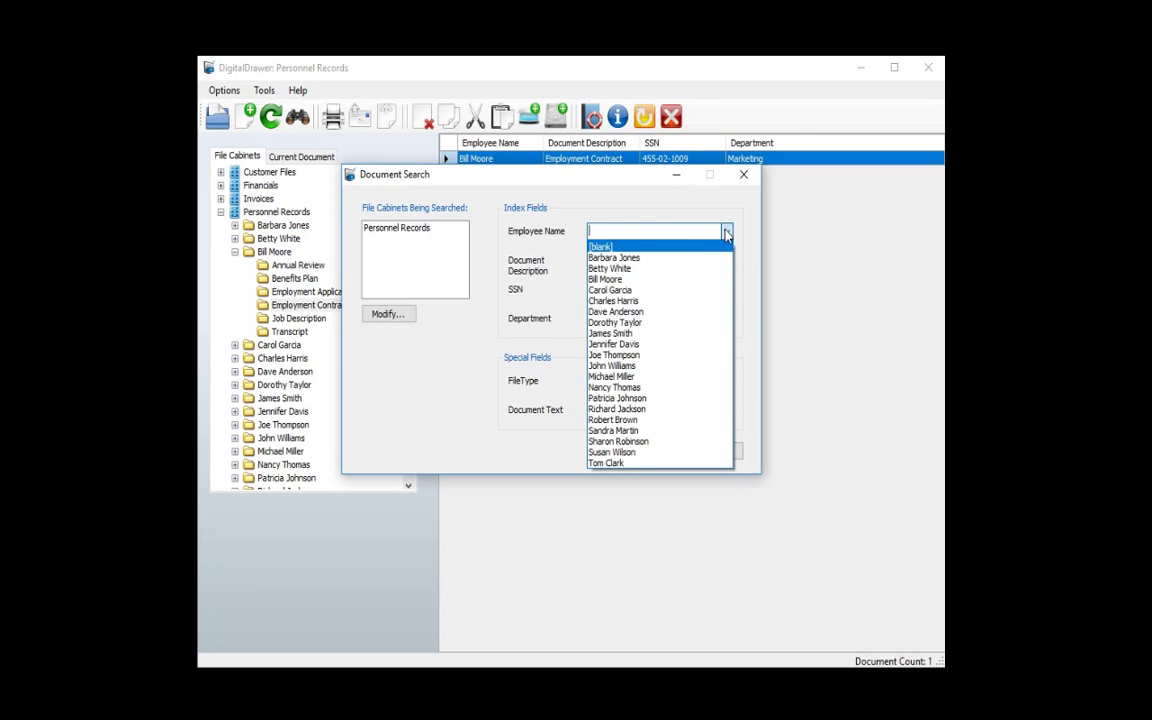
pyautogui.click(724, 262)
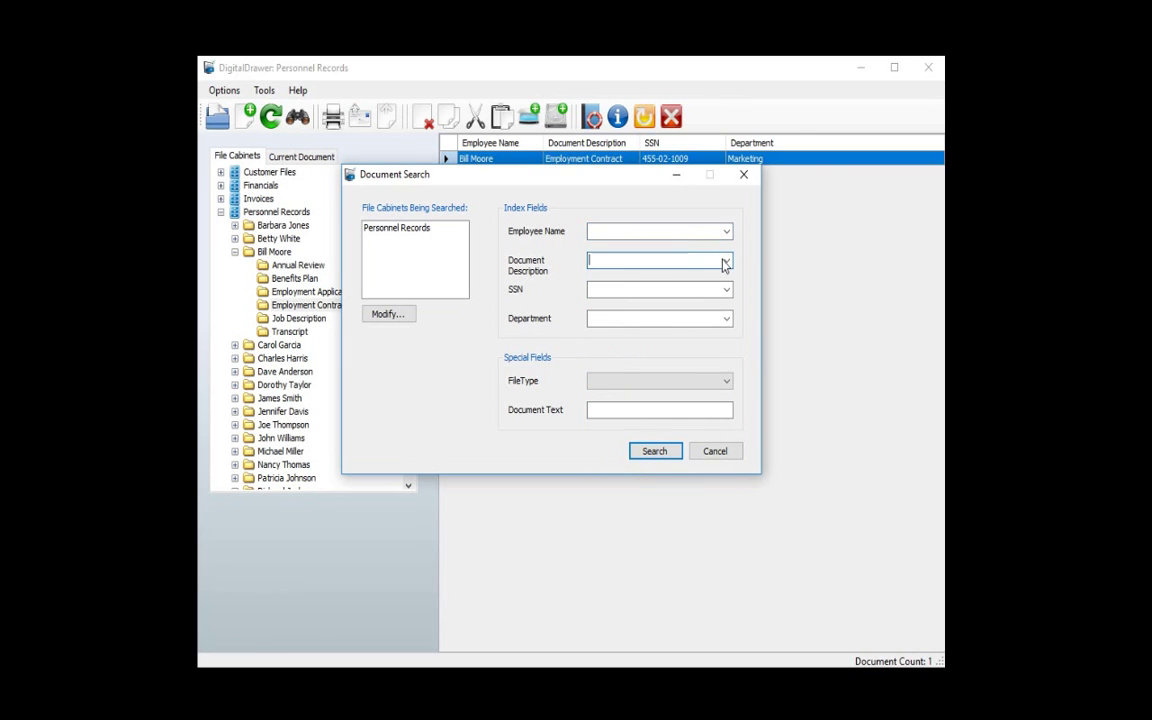
# Search Personnel Records for documents with the description Employment Contract in the Customer Service department
pyautogui.click(724, 262)
pyautogui.click(656, 320)
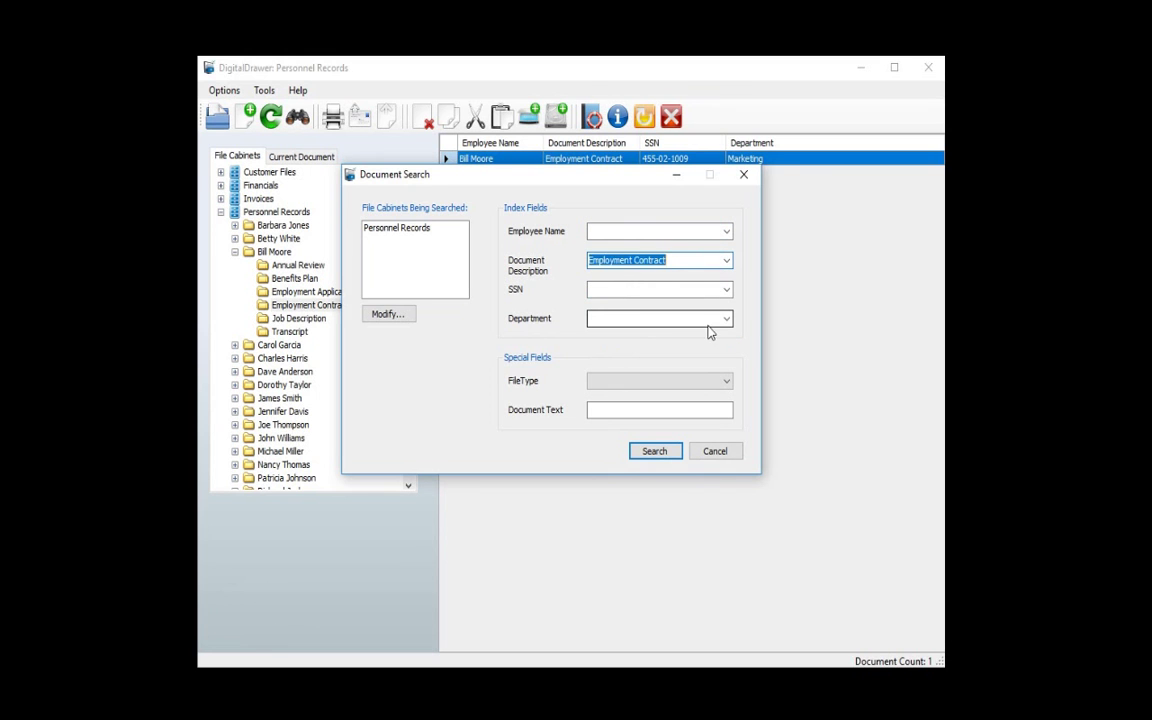
pyautogui.click(726, 318)
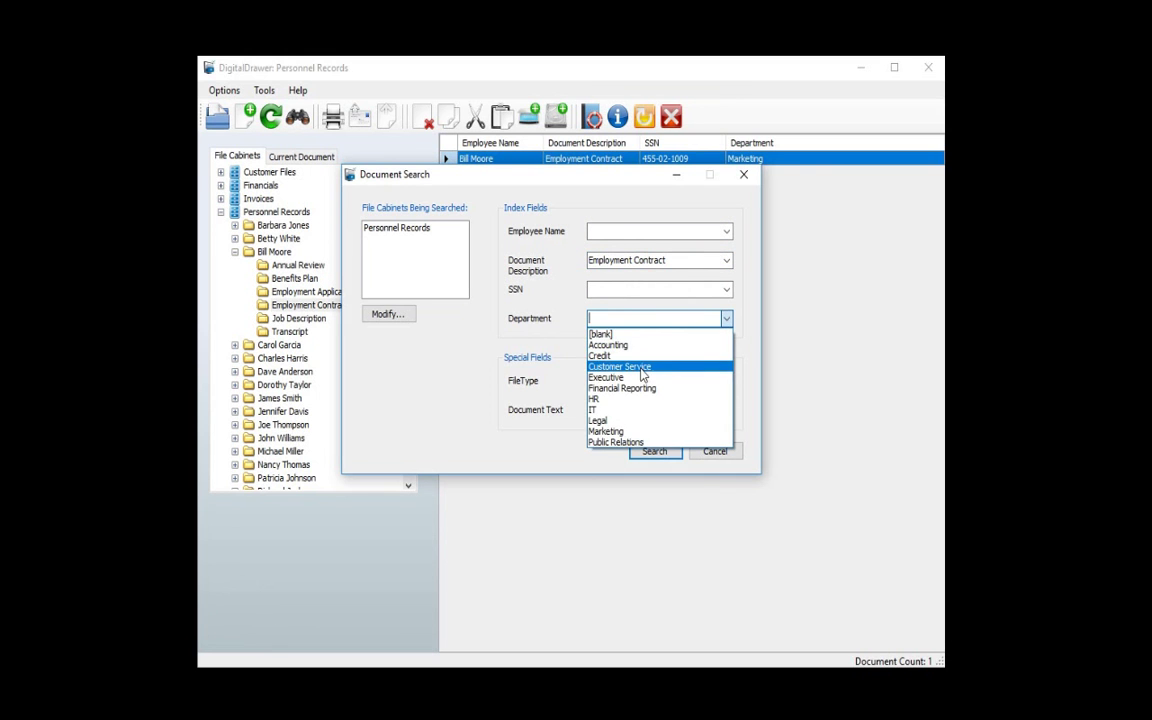
pyautogui.click(643, 370)
pyautogui.click(650, 452)
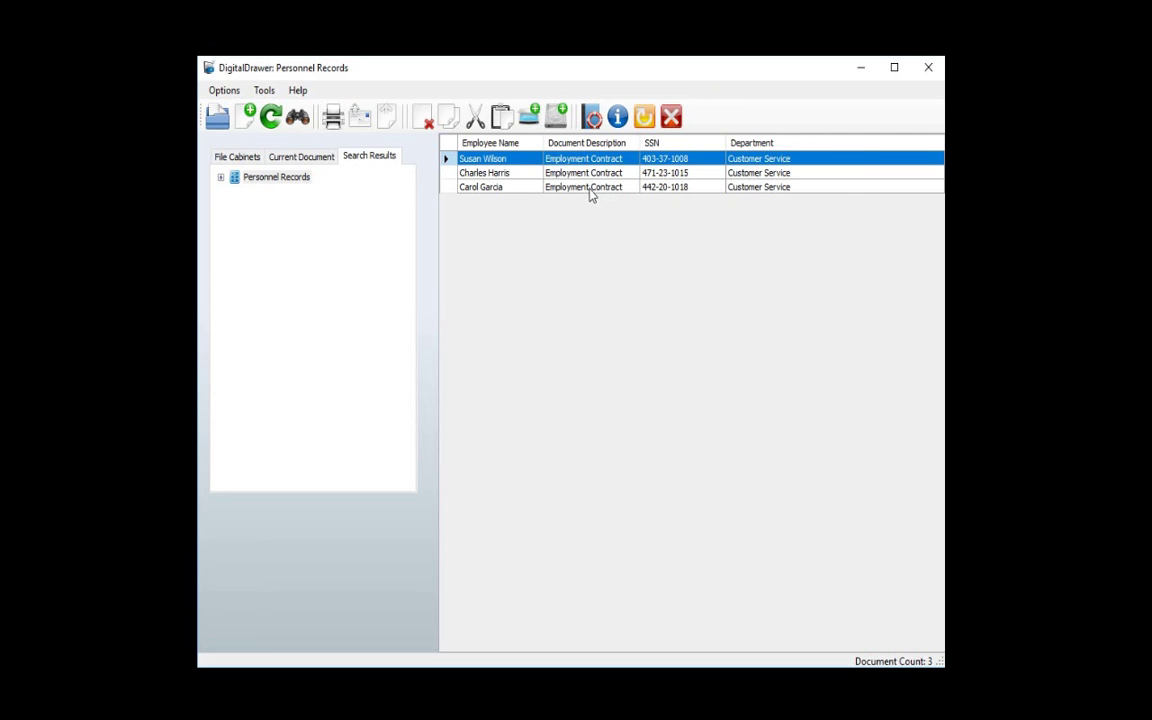
# Open the last Employment Contract in the Customer Service search results in the document viewer
pyautogui.click(298, 117)
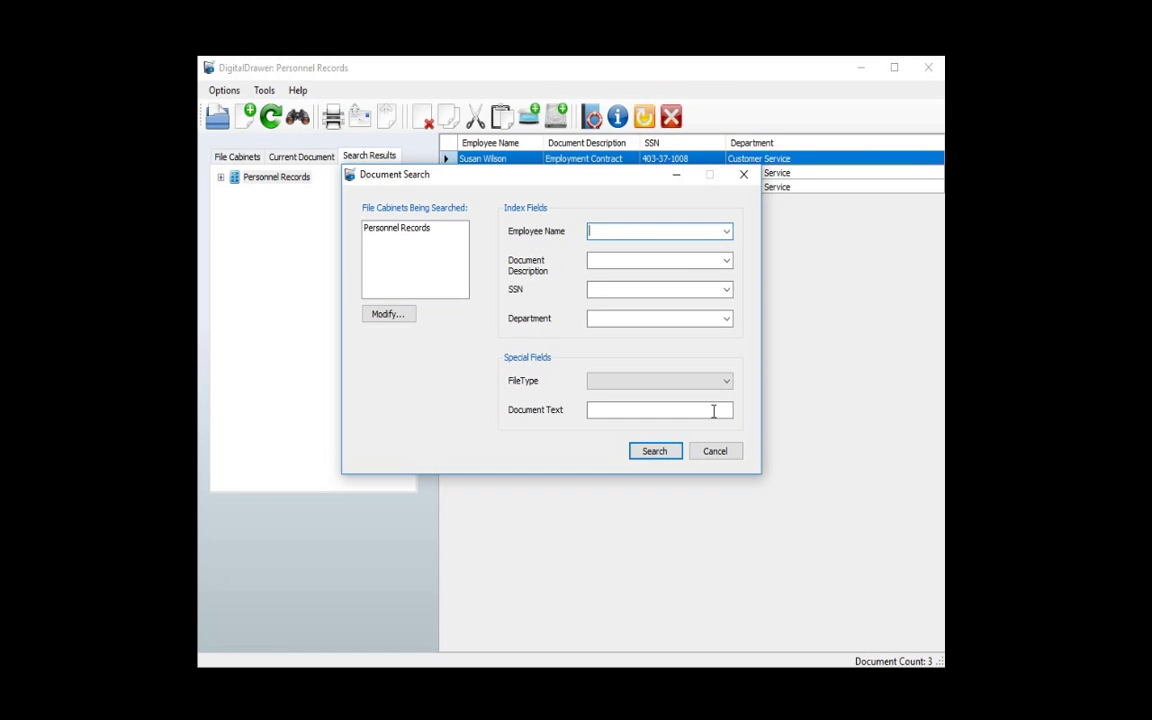
pyautogui.click(714, 453)
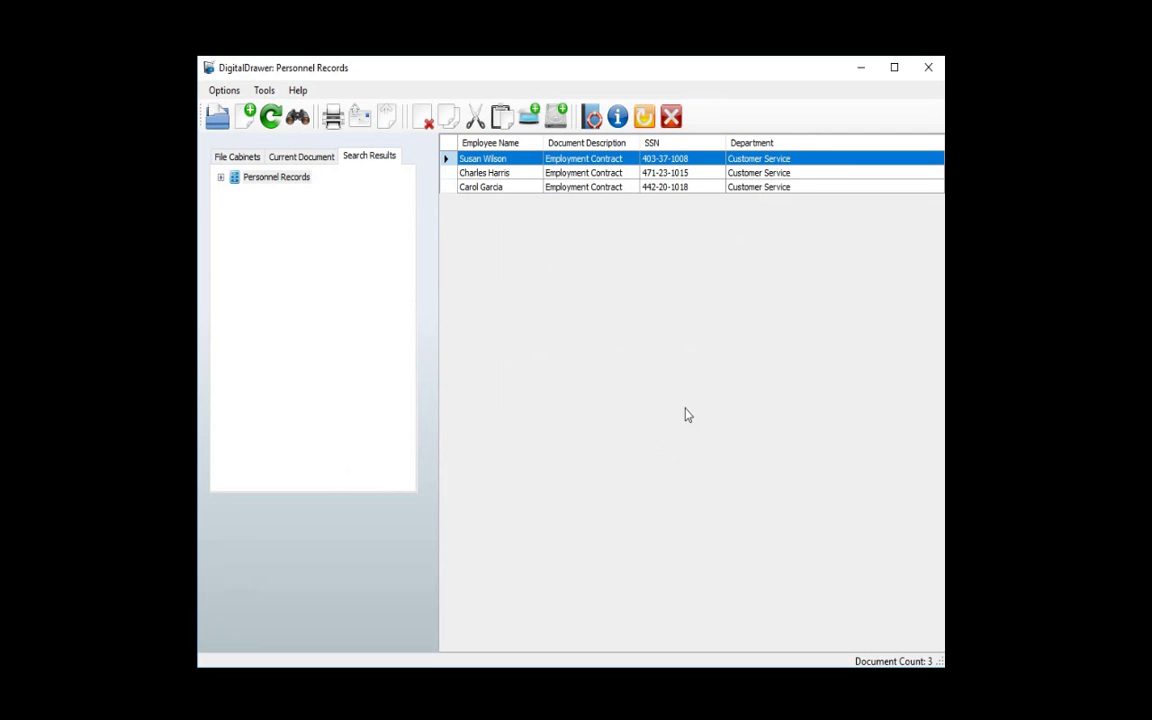
pyautogui.click(583, 189)
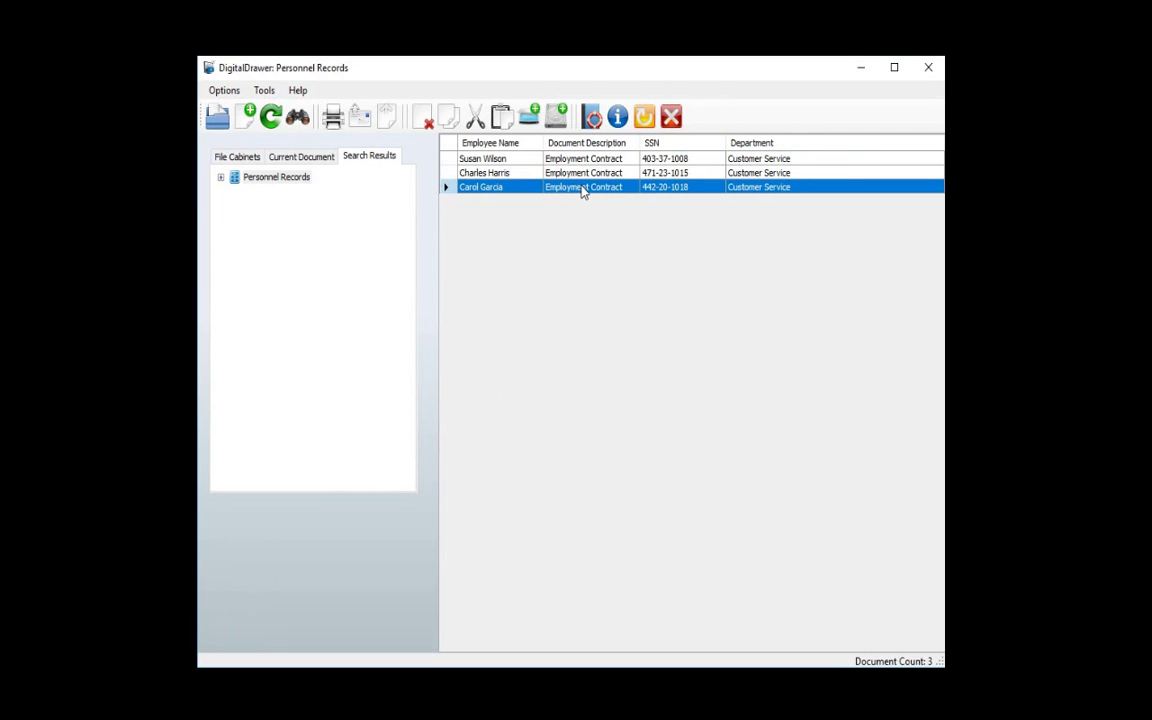
pyautogui.doubleClick(583, 189)
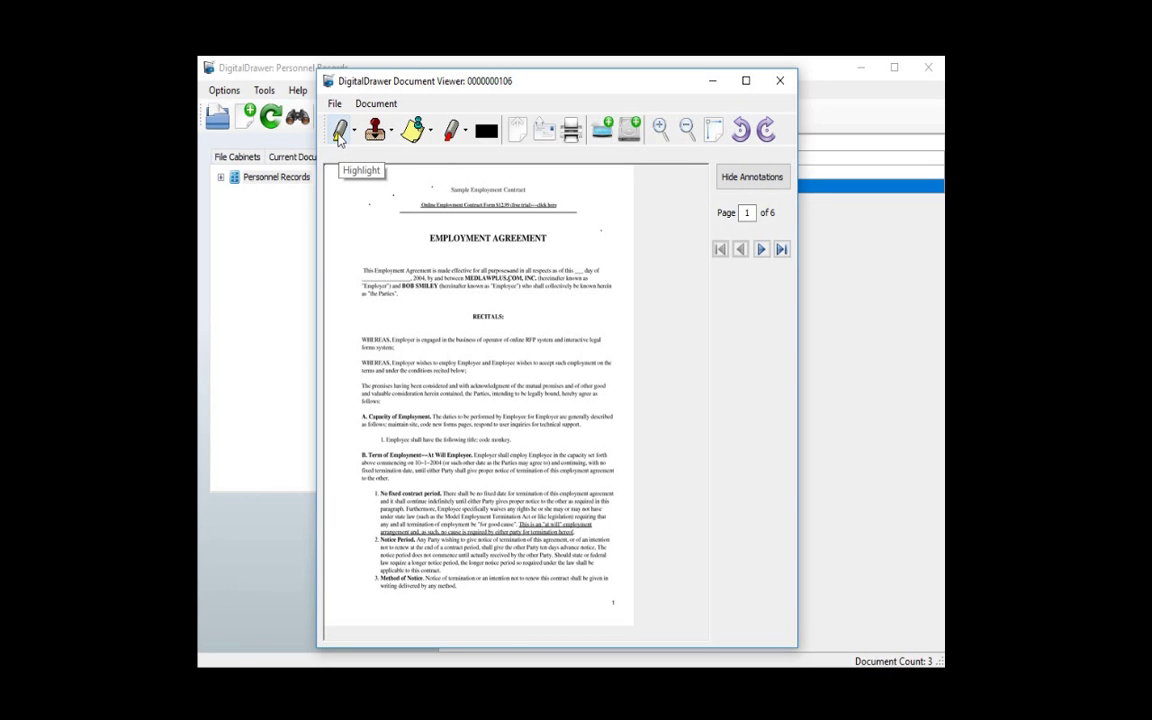
# Highlight the company name MEDLAWPLUS.COM, INC. in the contract and place a Confidential stamp in the page's upper-left corner
pyautogui.click(340, 135)
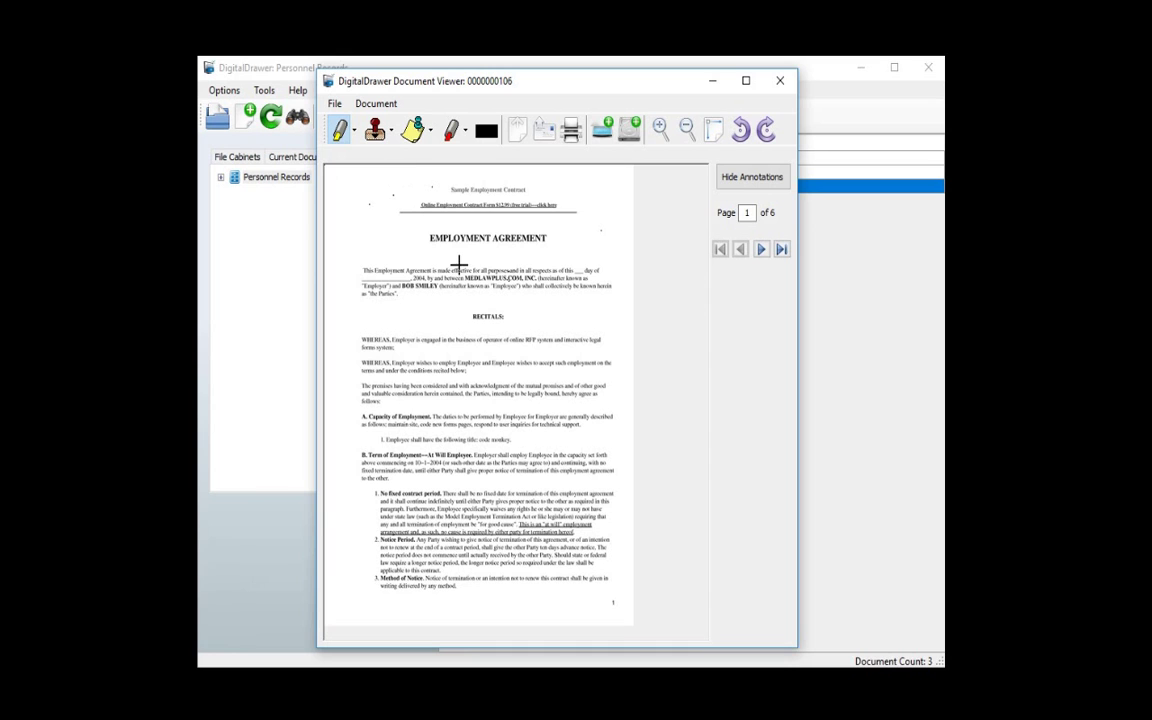
pyautogui.moveTo(463, 276); pyautogui.dragTo(537, 285)
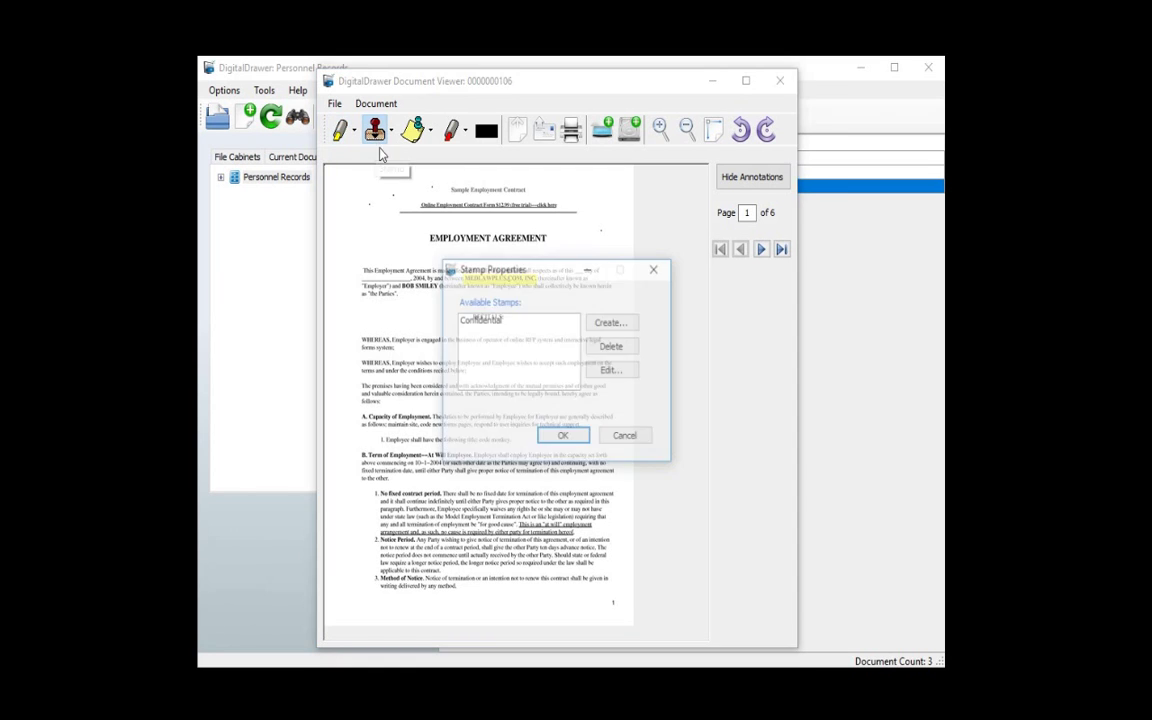
pyautogui.click(375, 132)
pyautogui.click(487, 322)
pyautogui.doubleClick(487, 322)
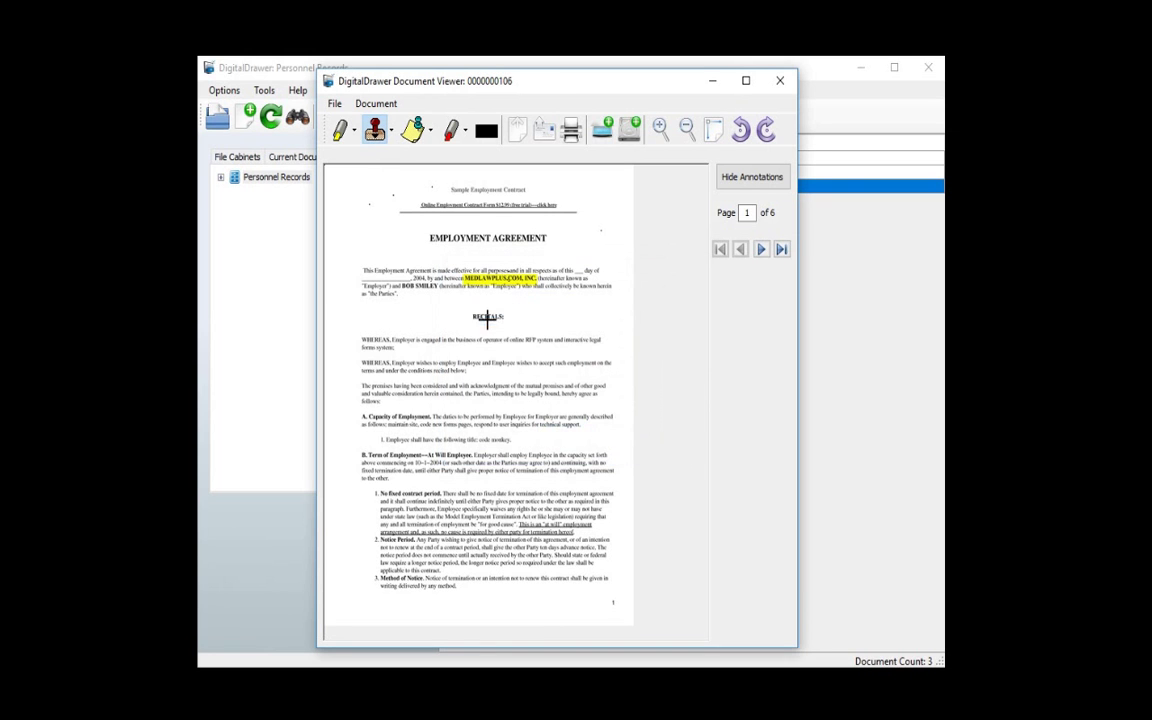
pyautogui.moveTo(345, 186)
pyautogui.mouseDown()
pyautogui.moveTo(405, 247)
pyautogui.moveTo(418, 245)
pyautogui.mouseUp()
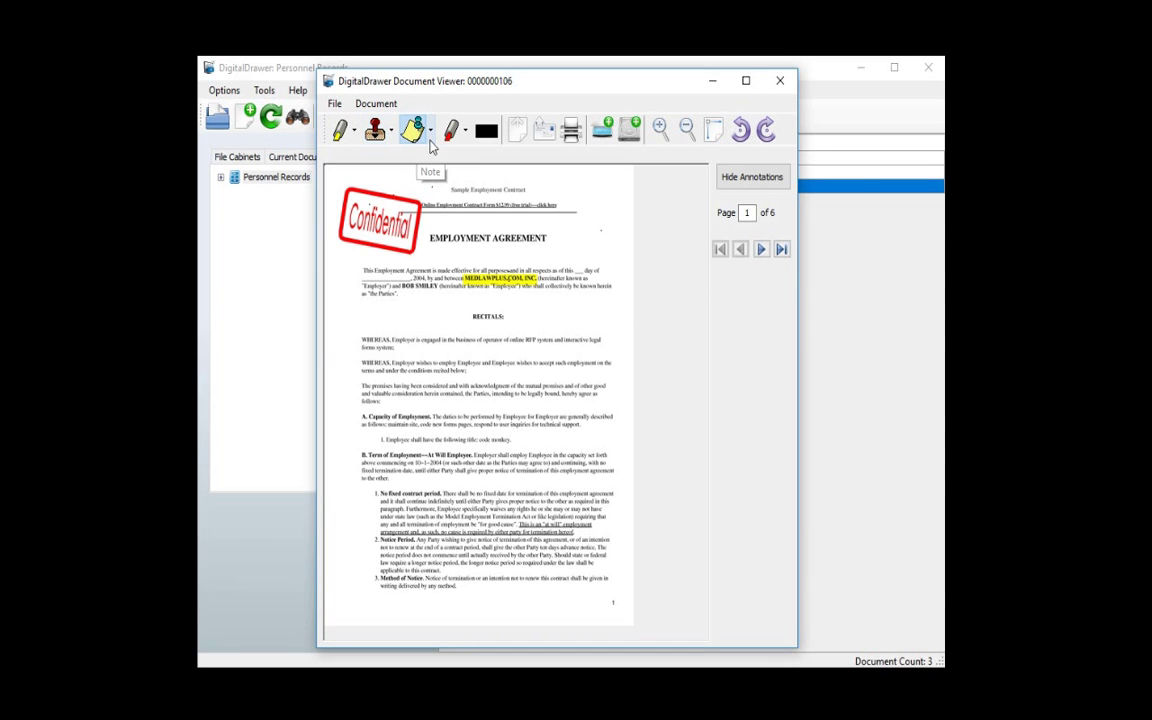
# Add a note reading "needs to be signed" in the upper-right corner of the contract's first page
pyautogui.click(416, 136)
pyautogui.moveTo(555, 191); pyautogui.dragTo(617, 258)
pyautogui.write('needs to')
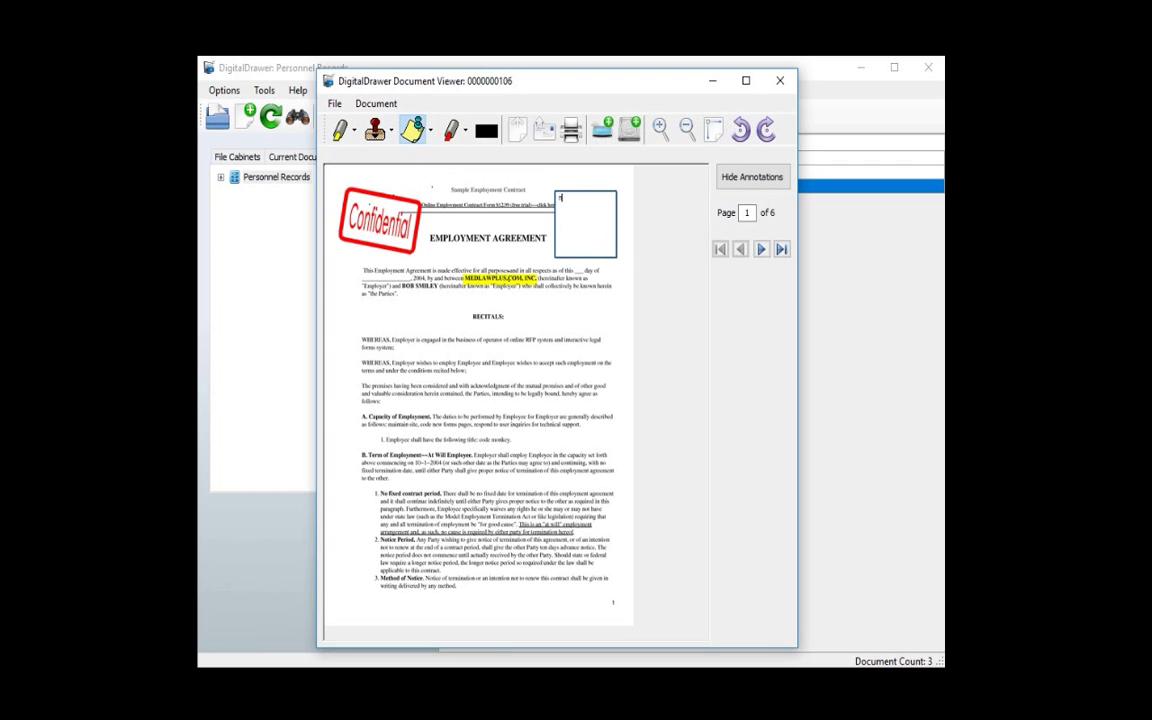
pyautogui.write(' be signed')
pyautogui.click(548, 172)
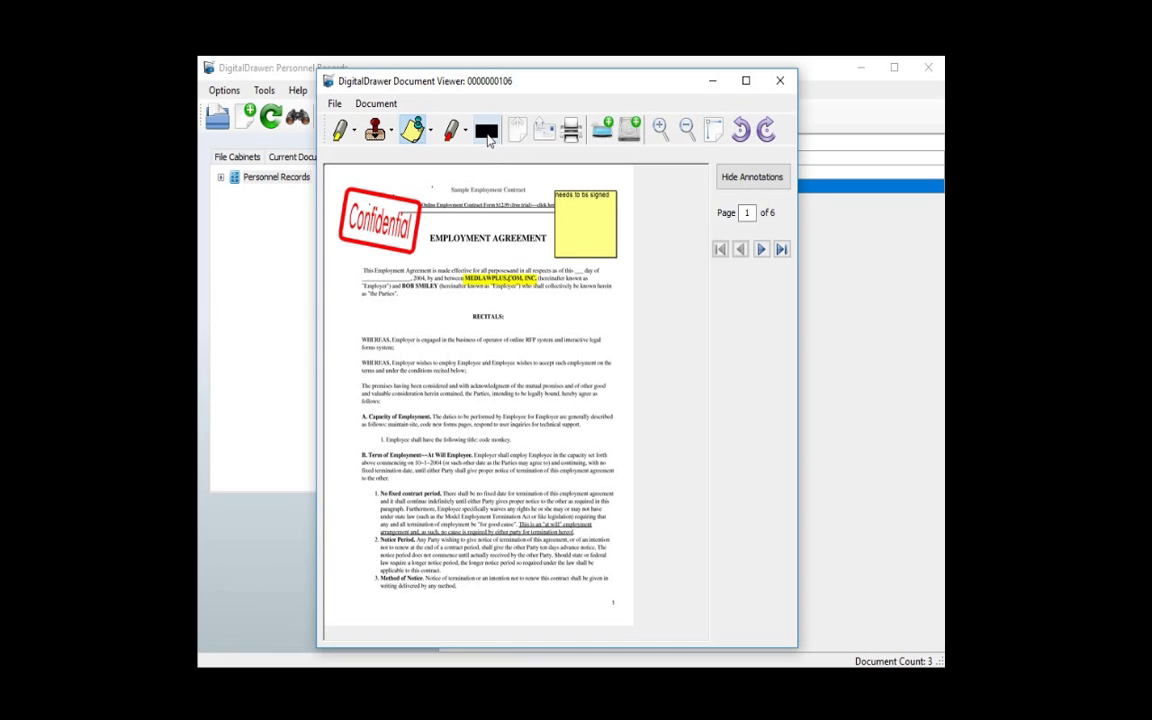
# Redact the employee's name in the opening paragraph of the contract's first page
pyautogui.click(488, 137)
pyautogui.moveTo(401, 281); pyautogui.dragTo(436, 292)
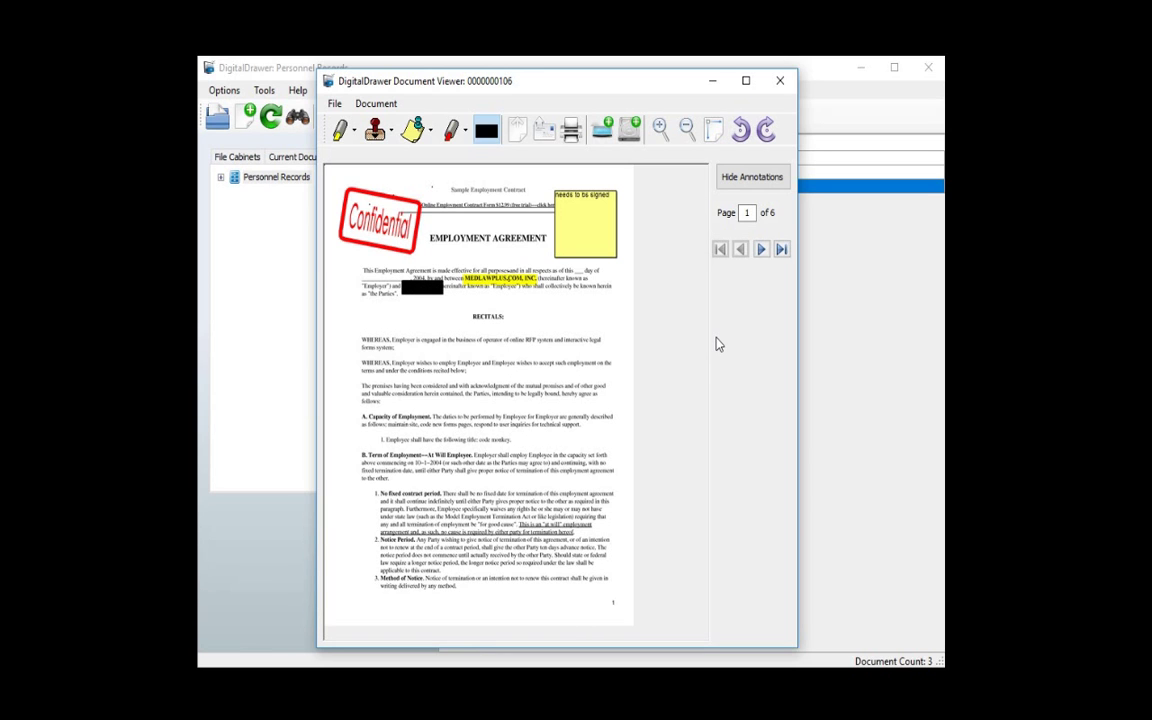
# Go through the print choices for annotations and redactions, ending on With Redactions Only, and cancel printing the contract
pyautogui.click(572, 140)
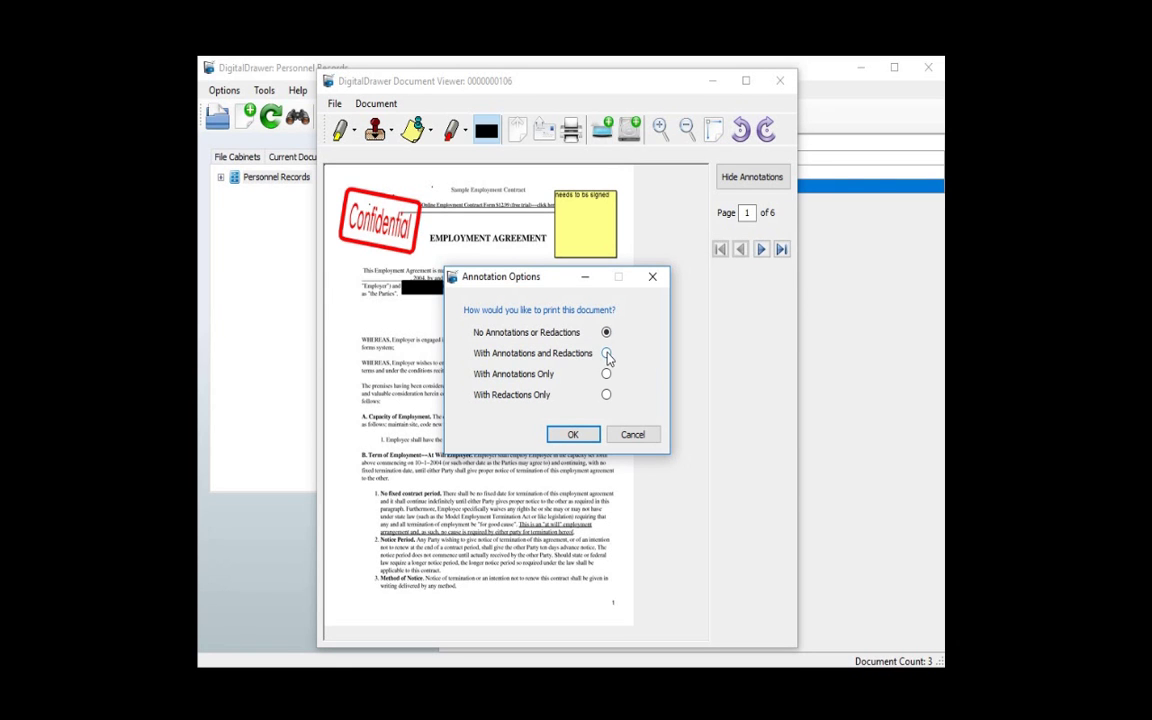
pyautogui.click(606, 354)
pyautogui.click(606, 374)
pyautogui.click(606, 395)
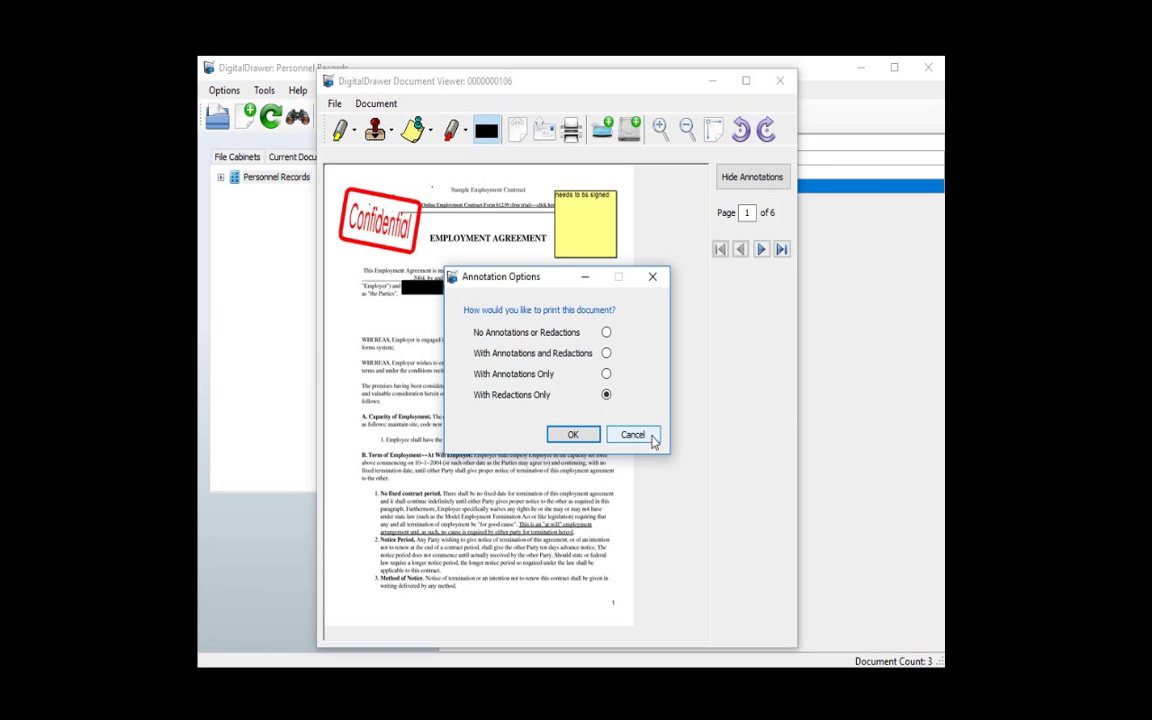
pyautogui.click(652, 440)
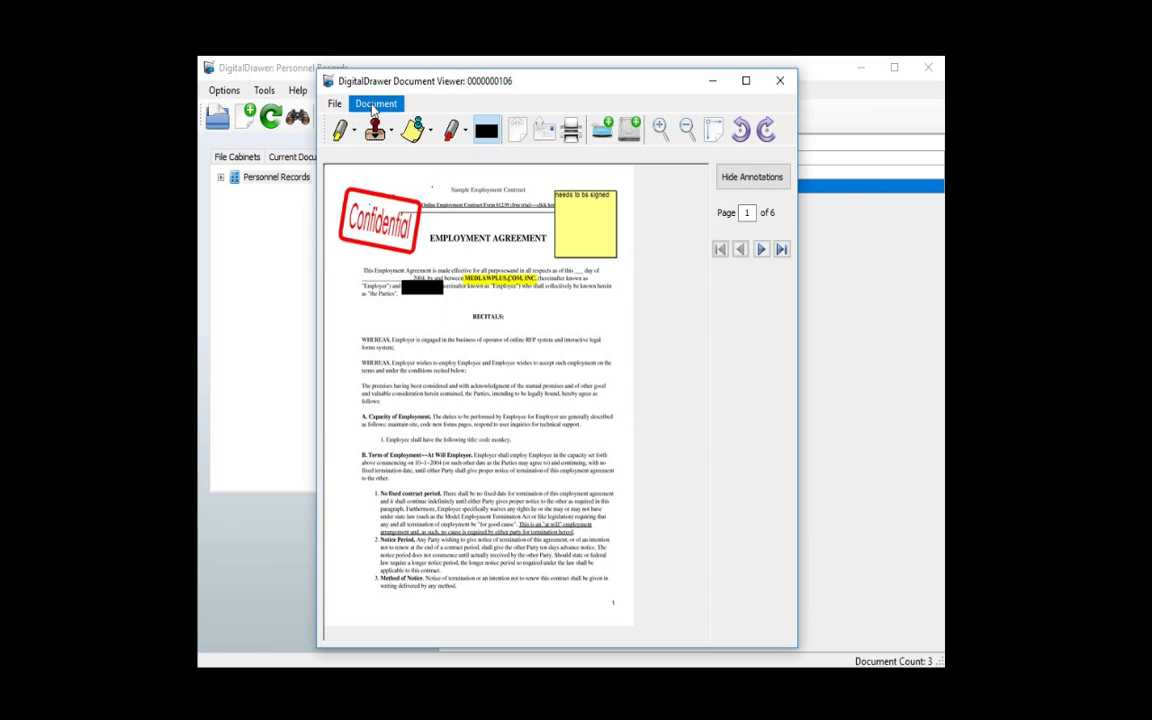
# View the commands for inserting, moving and deleting pages, and close the document viewer
pyautogui.click(374, 106)
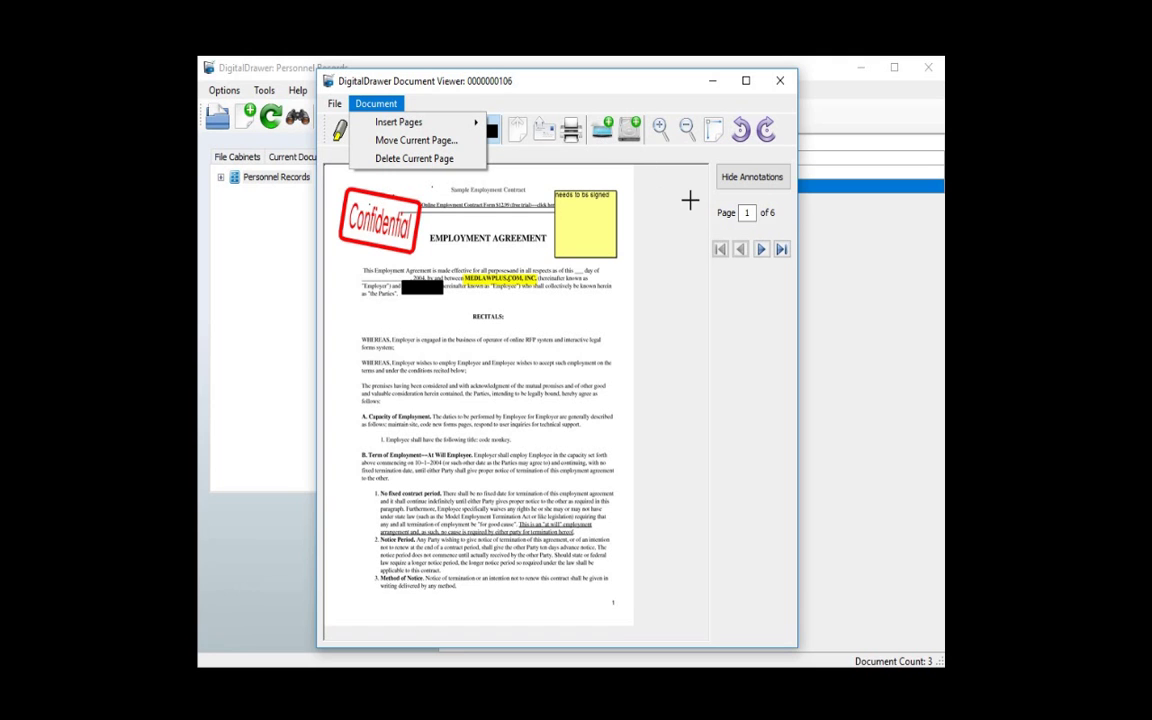
pyautogui.click(780, 82)
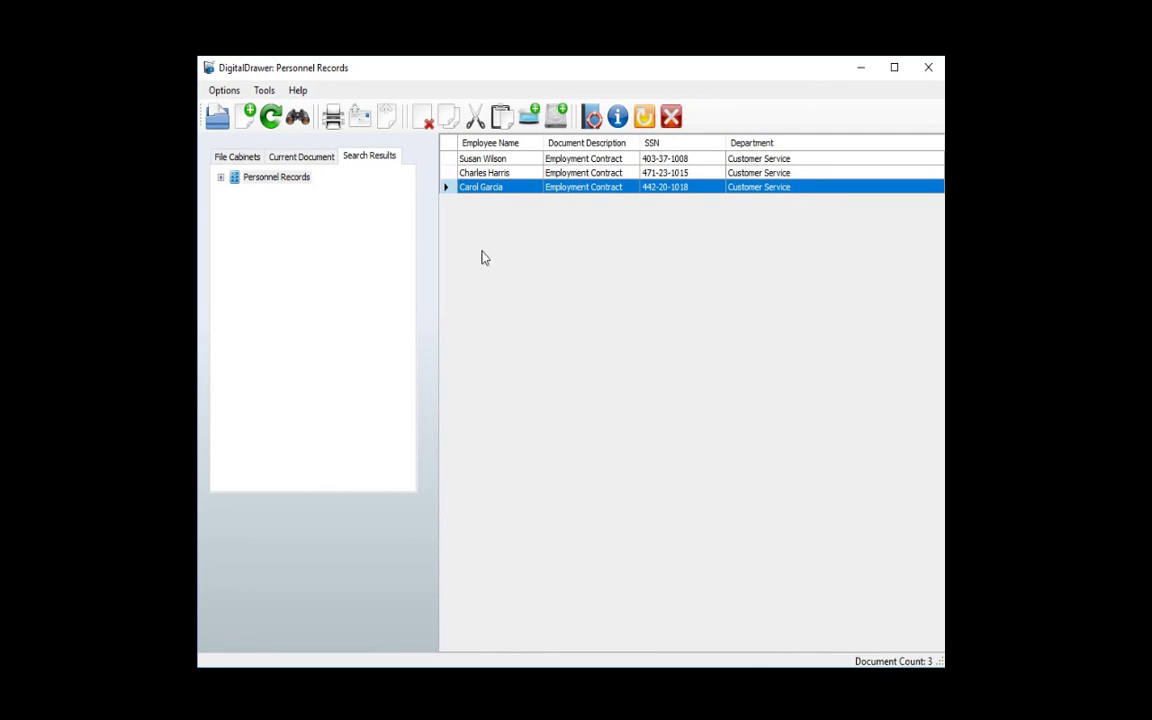
# In Edit Mode, change the selected contract's document description to Employment Application, apply the change and leave Edit Mode
pyautogui.click(265, 92)
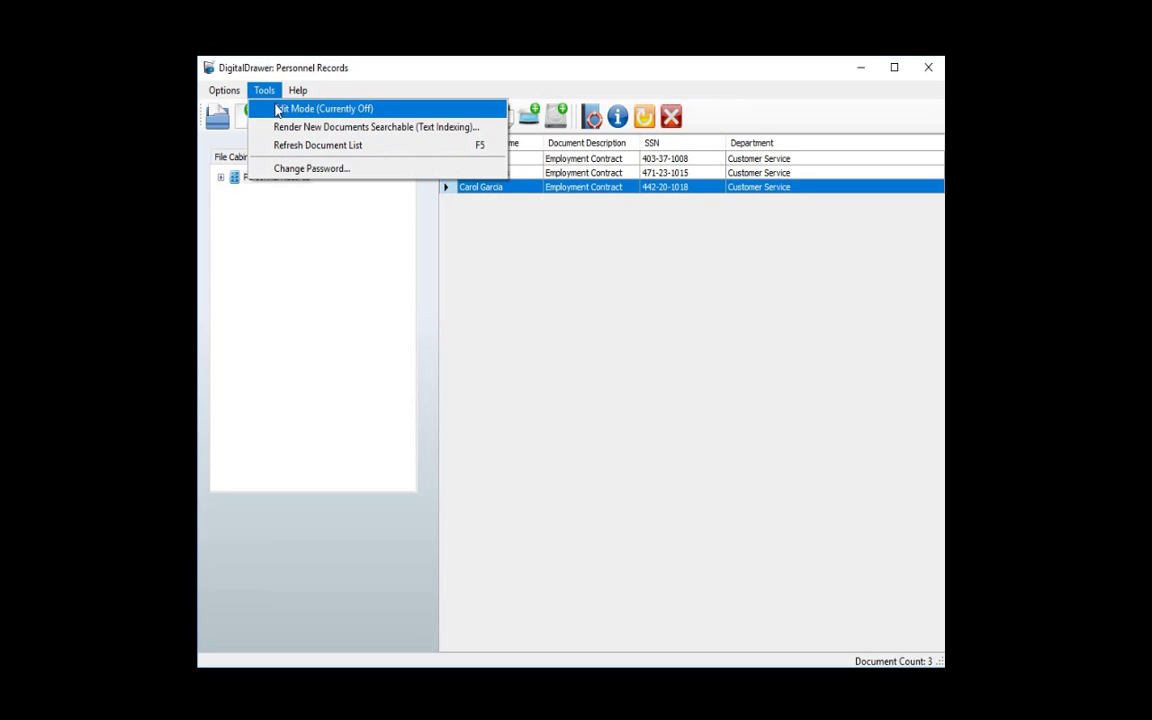
pyautogui.click(284, 108)
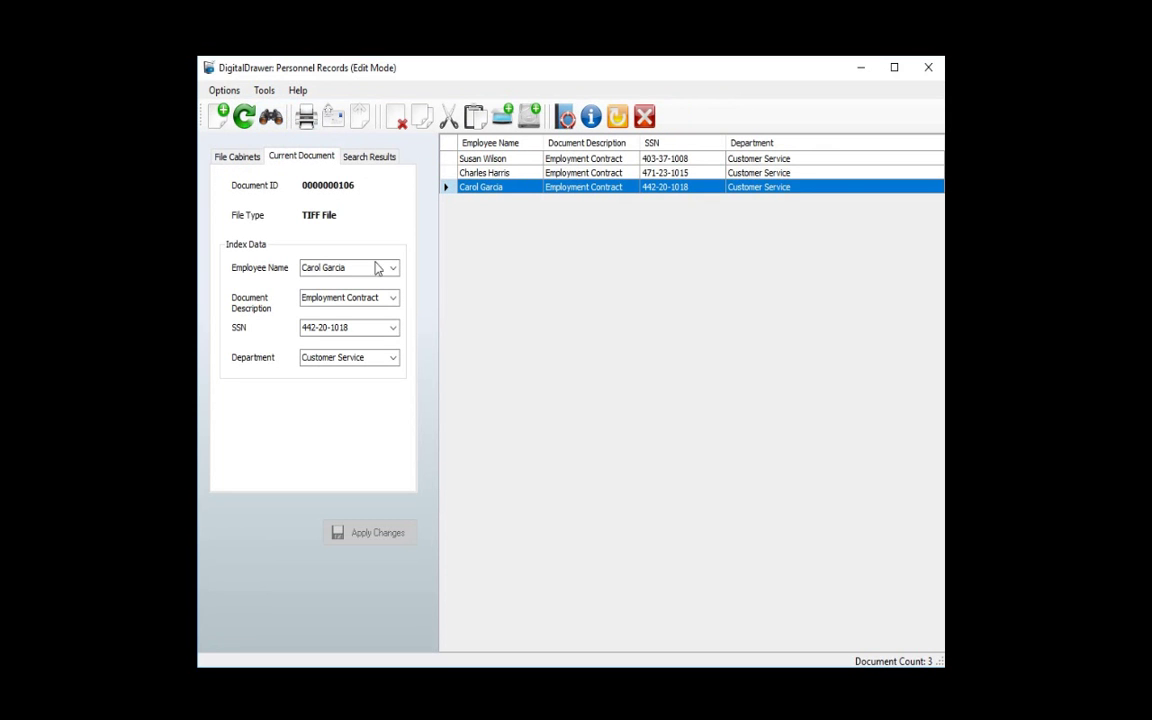
pyautogui.click(393, 300)
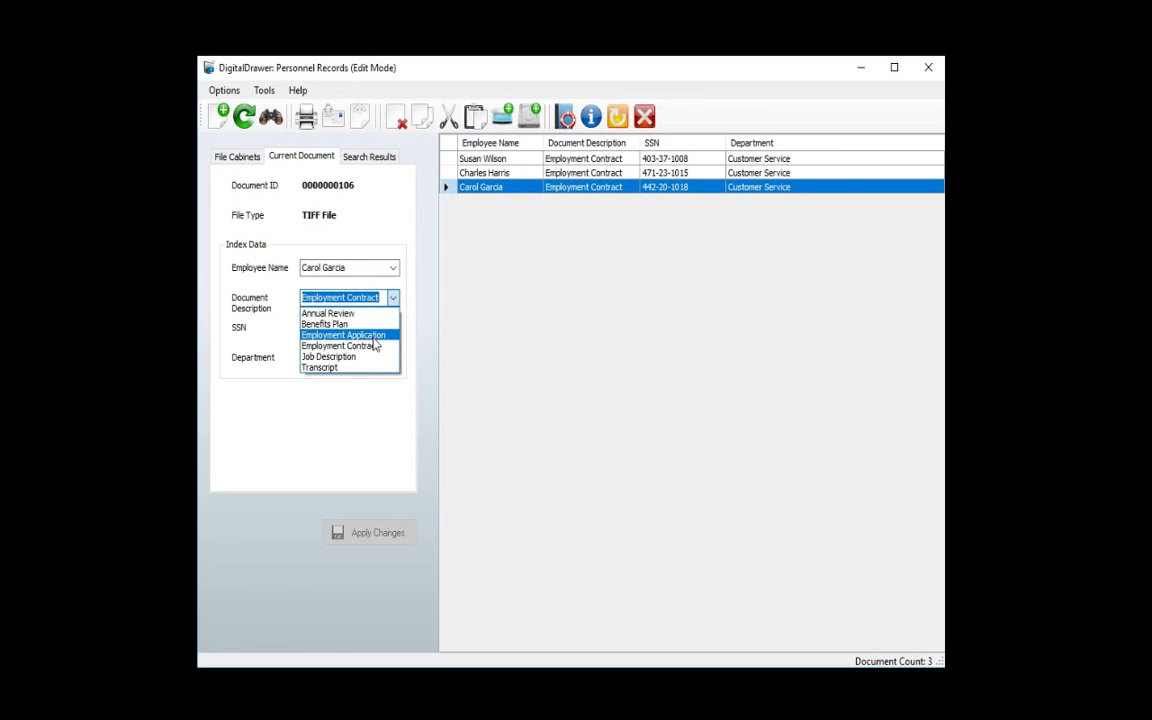
pyautogui.click(373, 336)
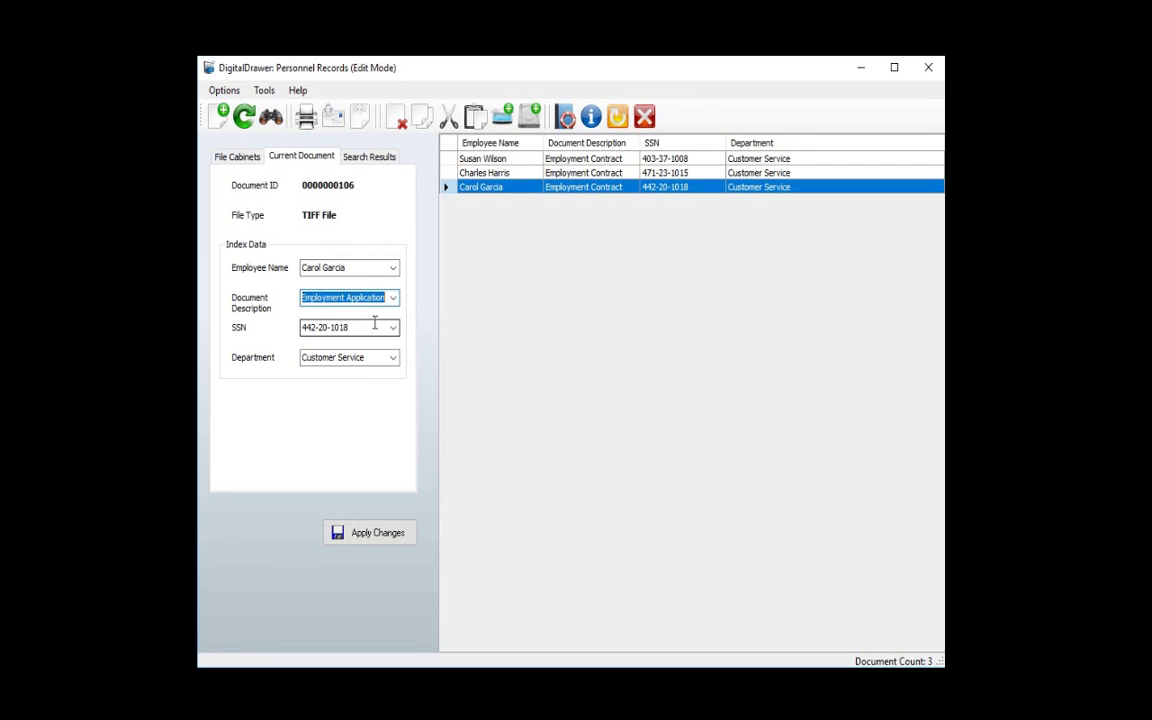
pyautogui.click(364, 535)
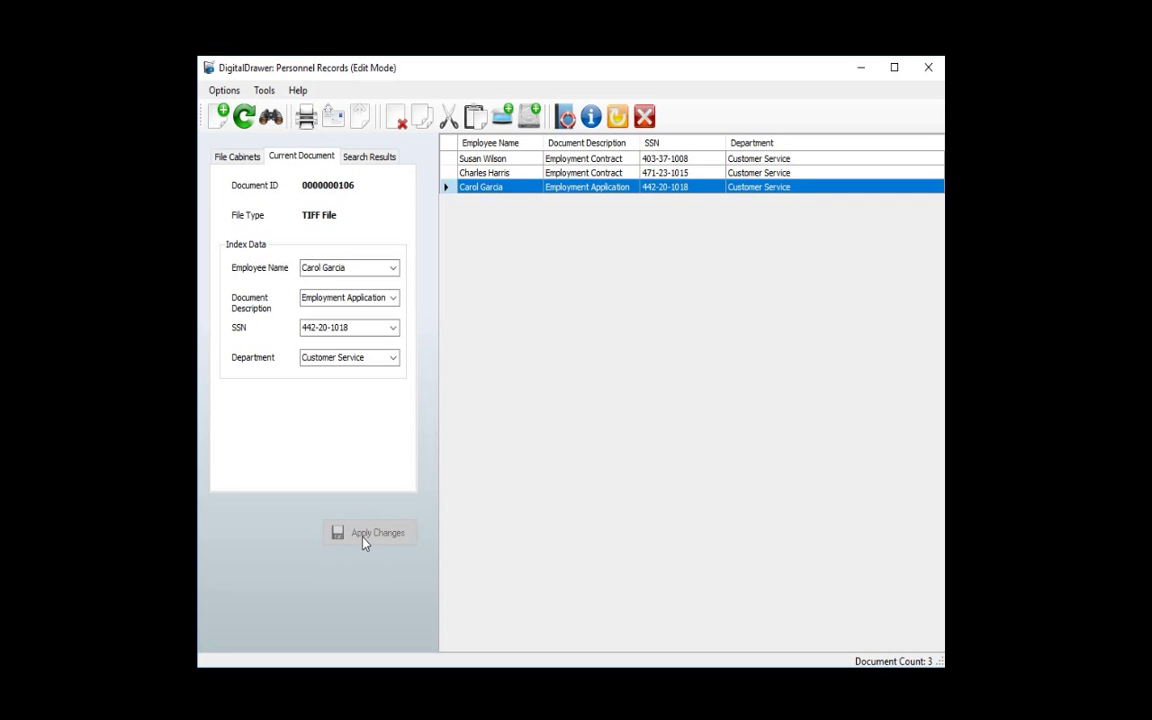
pyautogui.click(265, 91)
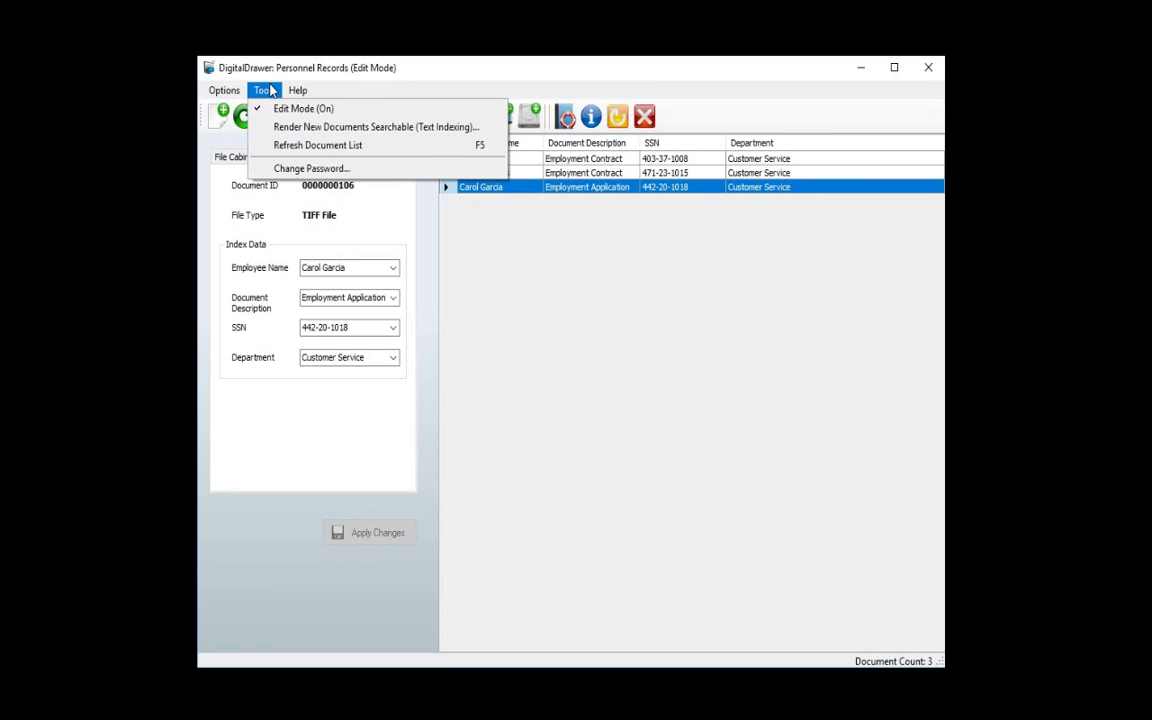
pyautogui.click(280, 110)
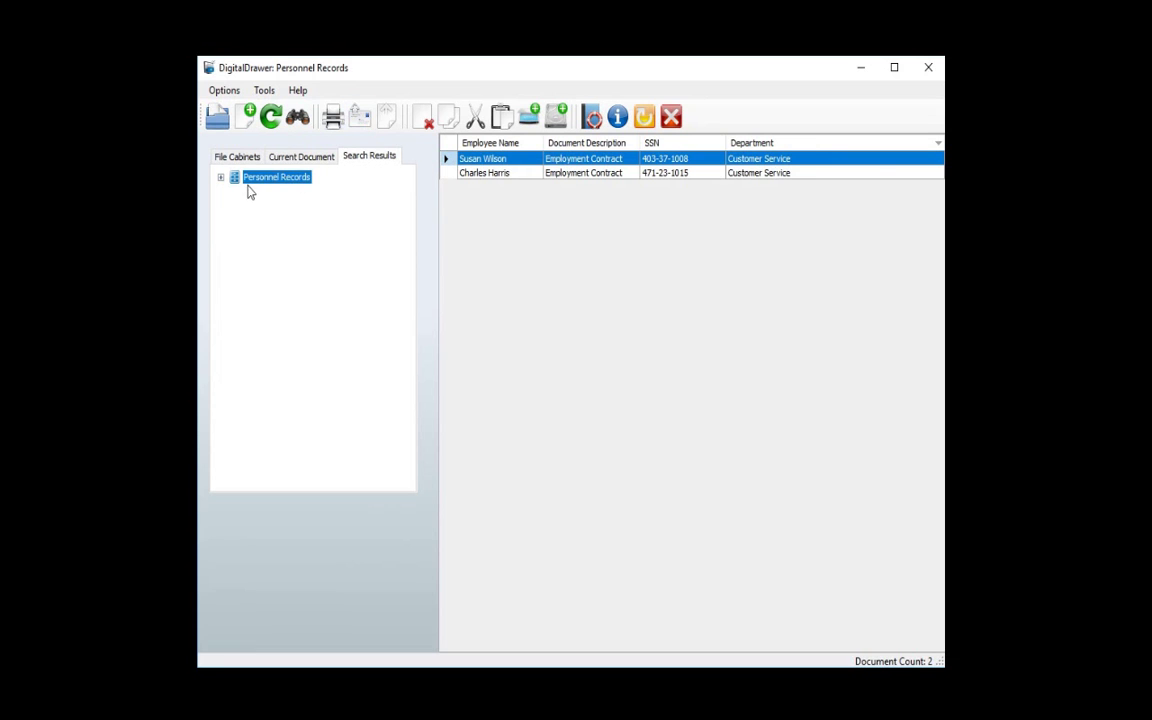
# Select both Employment Contract documents in the search results and view the actions available for the selection
pyautogui.click(521, 162)
pyautogui.keyDown('shift'); pyautogui.click(522, 174); pyautogui.keyUp('shift')
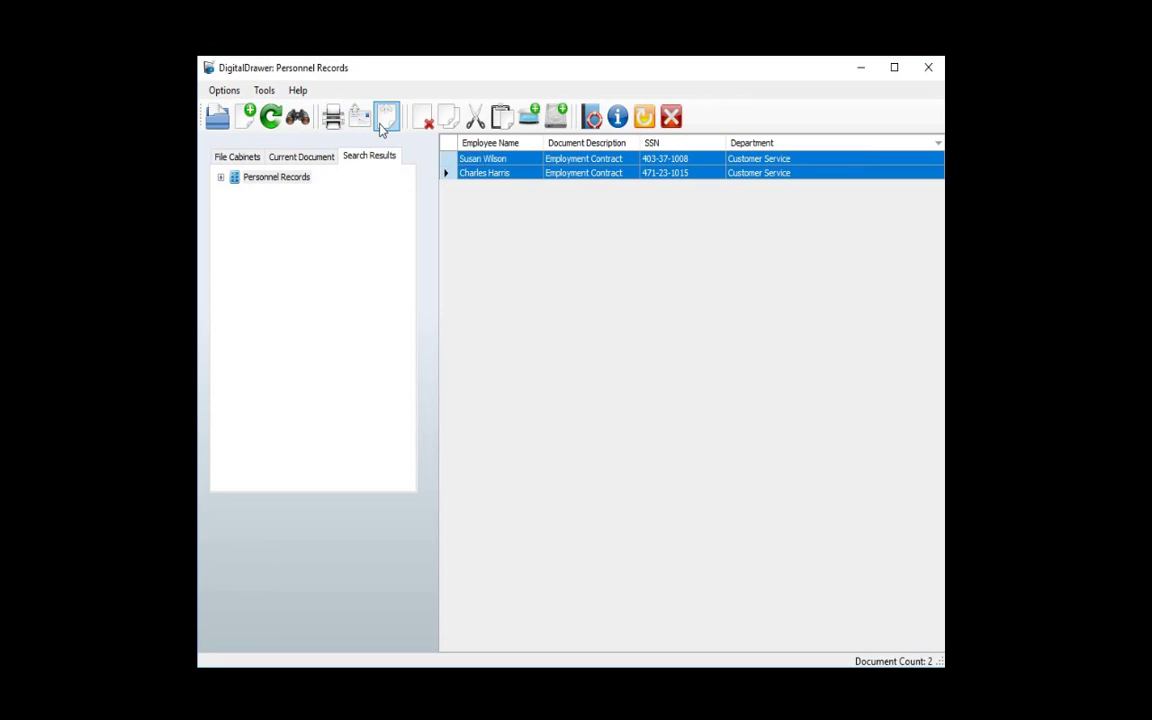
pyautogui.rightClick(479, 164)
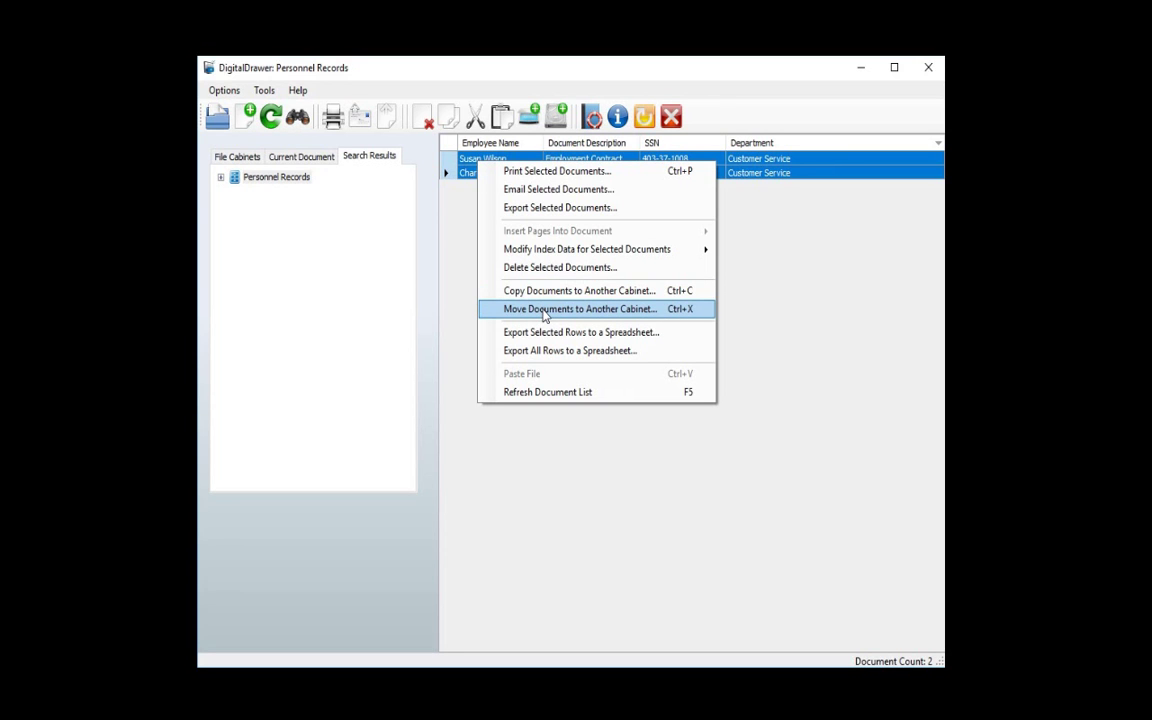
pyautogui.click(458, 226)
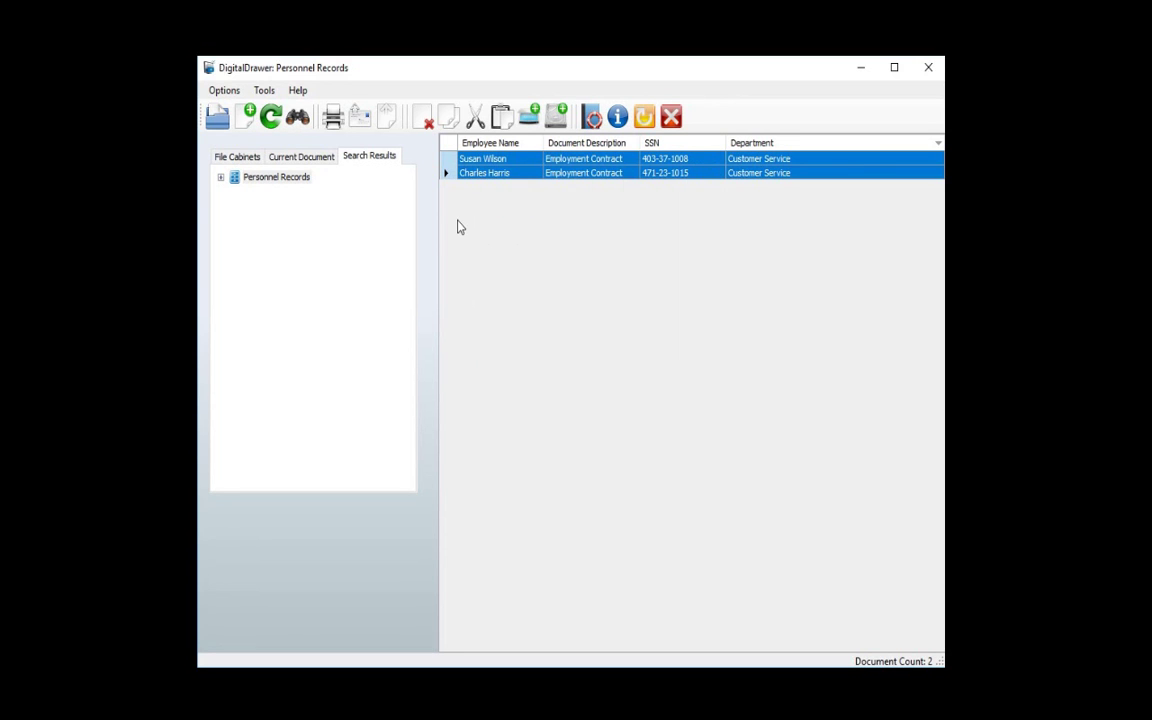
# Open the DigitalDrawer Help to view its topics
pyautogui.click(592, 118)
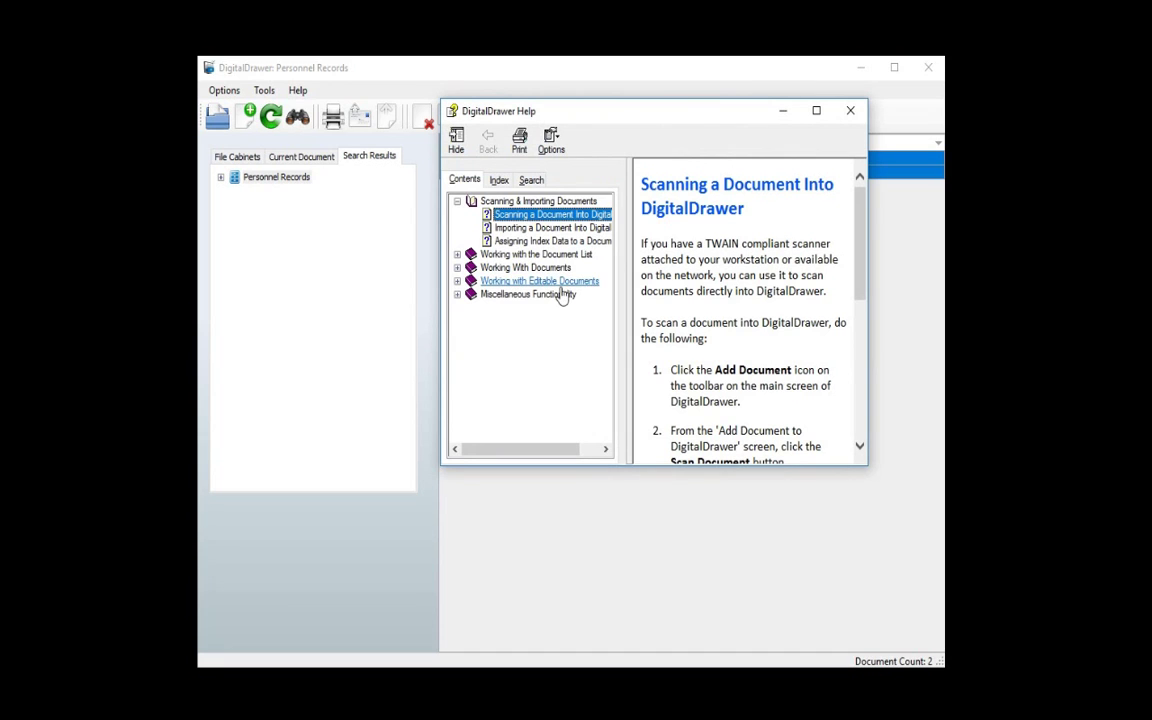